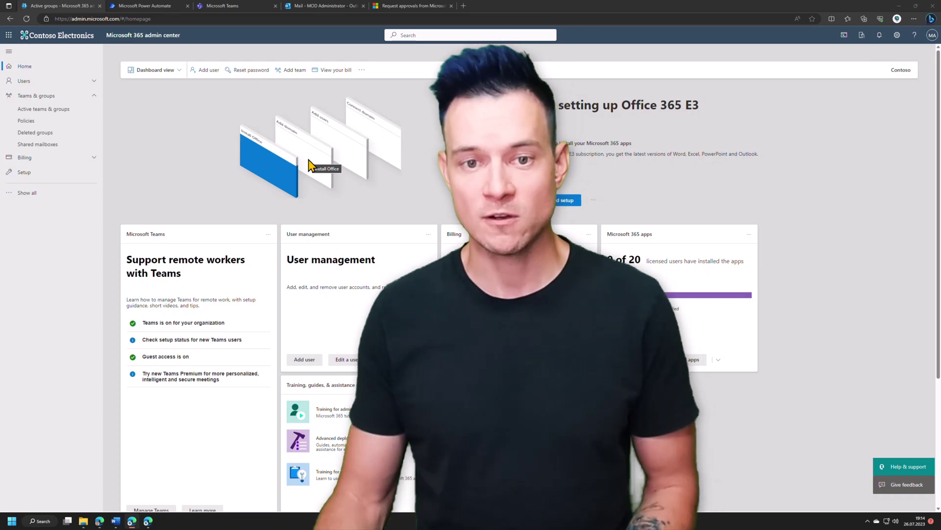
# Read the Microsoft Learn article on requesting approvals from Microsoft 365 groups, then go back to the admin center
pyautogui.click(409, 5)
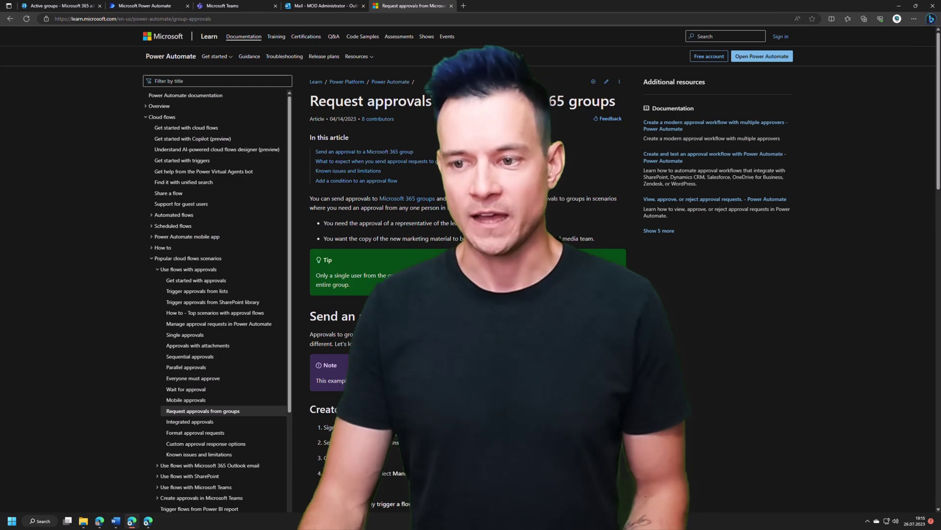
pyautogui.scroll(-20, 468, 294)
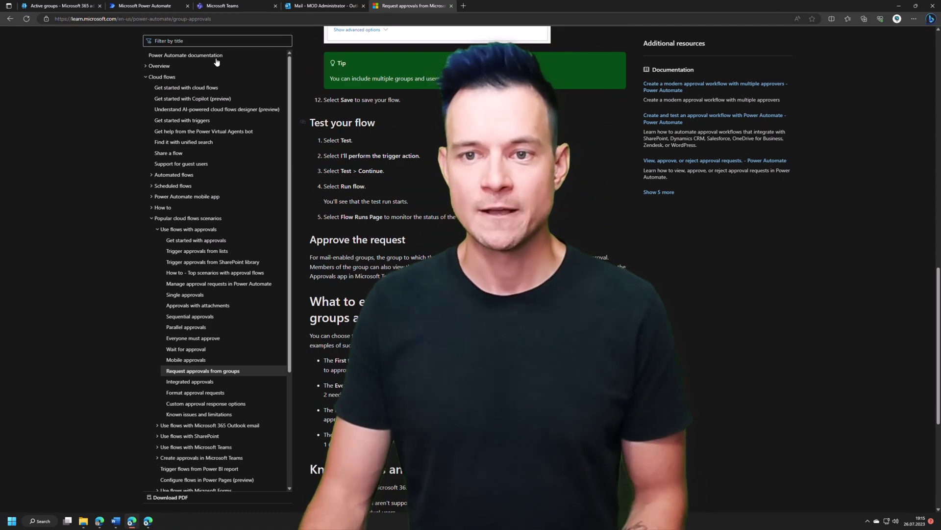
pyautogui.click(59, 6)
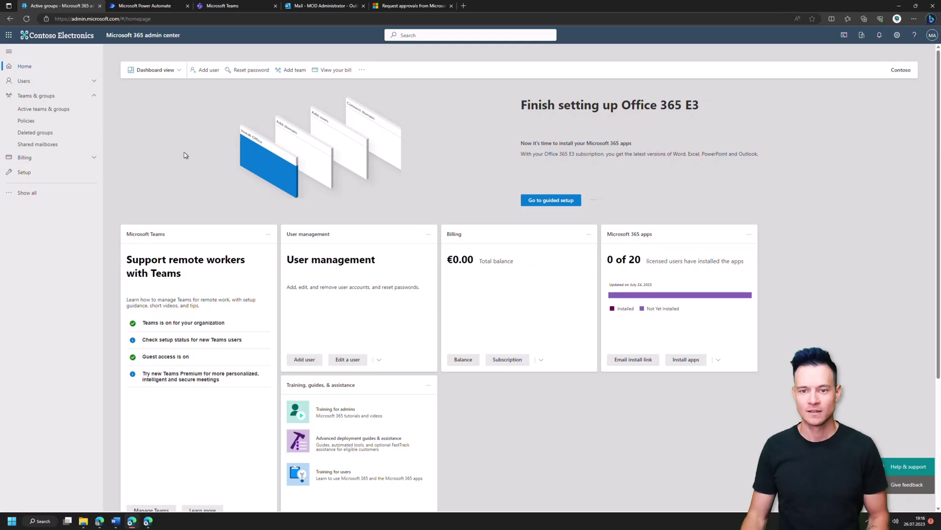
# From Active teams & groups, start adding a new Microsoft 365 group
pyautogui.click(55, 110)
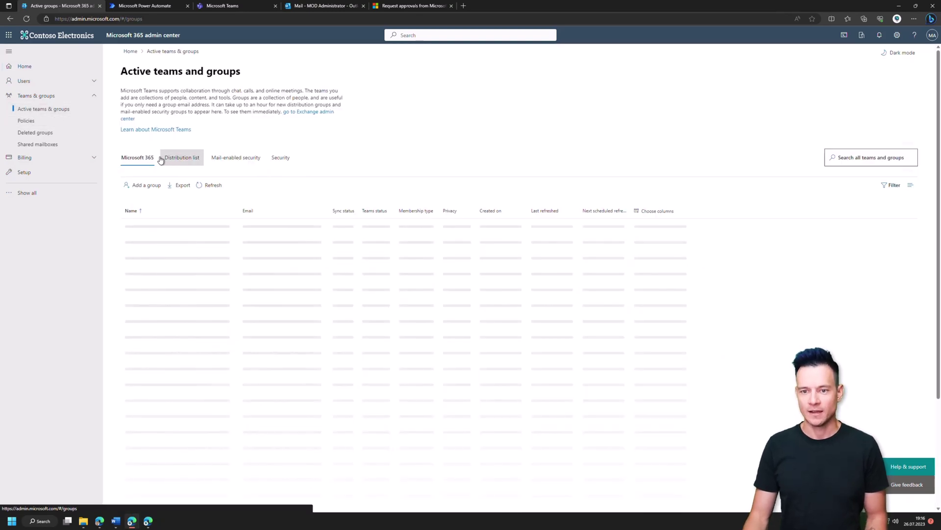
pyautogui.click(150, 188)
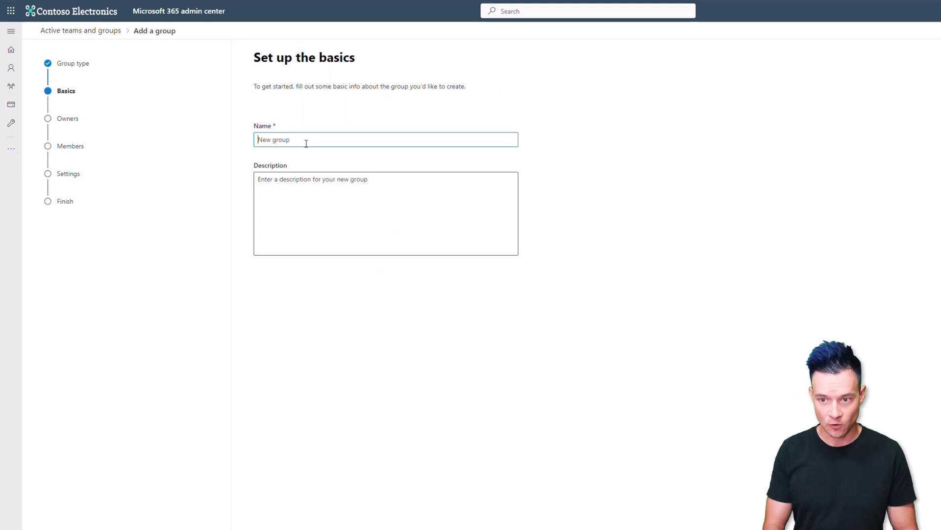
# Name the group 'Approver' and make the administrator account its owner
pyautogui.write('Approver')
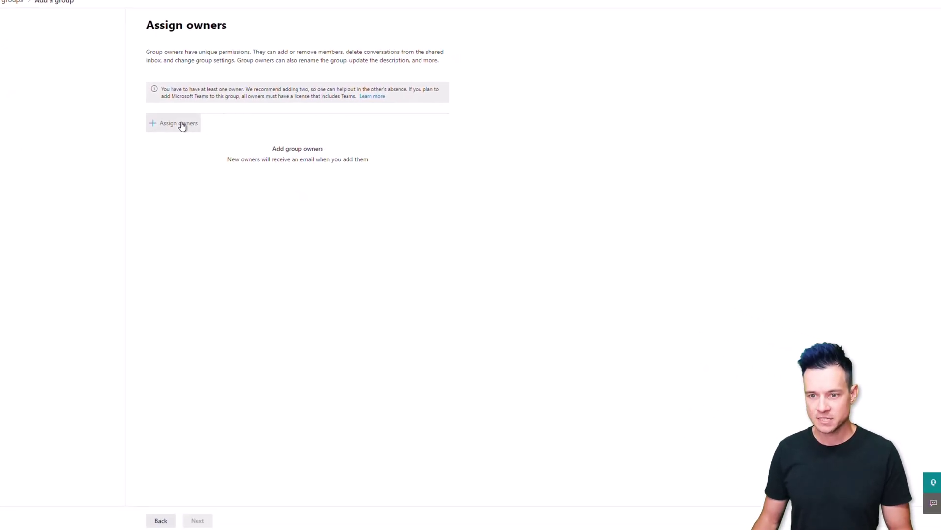
pyautogui.click(310, 161)
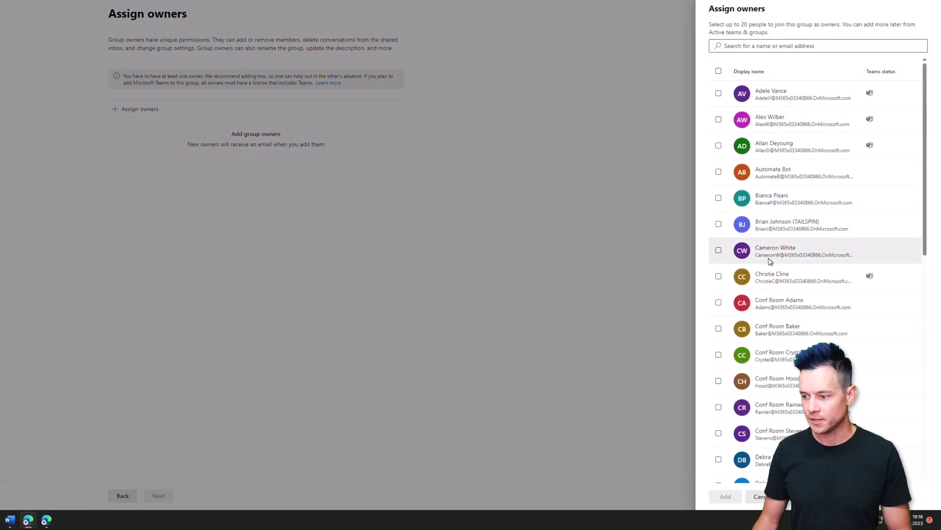
pyautogui.scroll(-5, 771, 294)
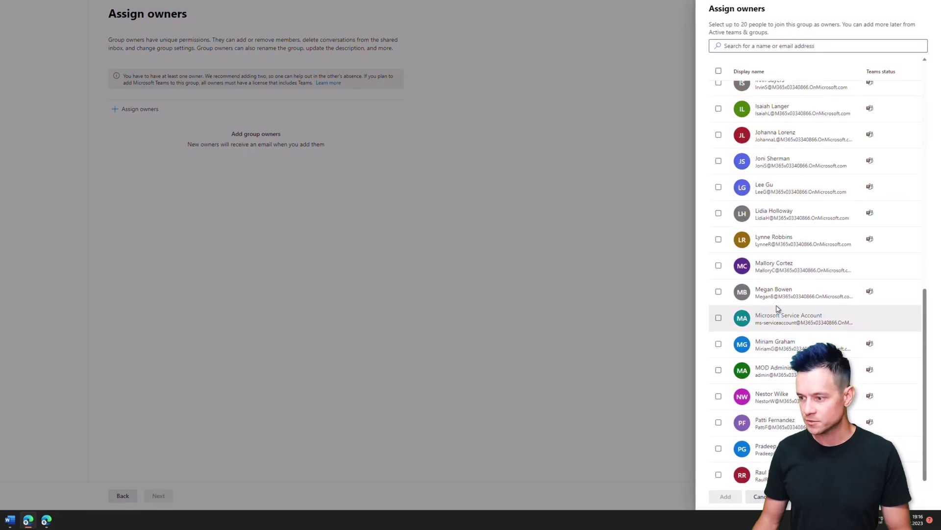
pyautogui.click(784, 46)
pyautogui.write('admin')
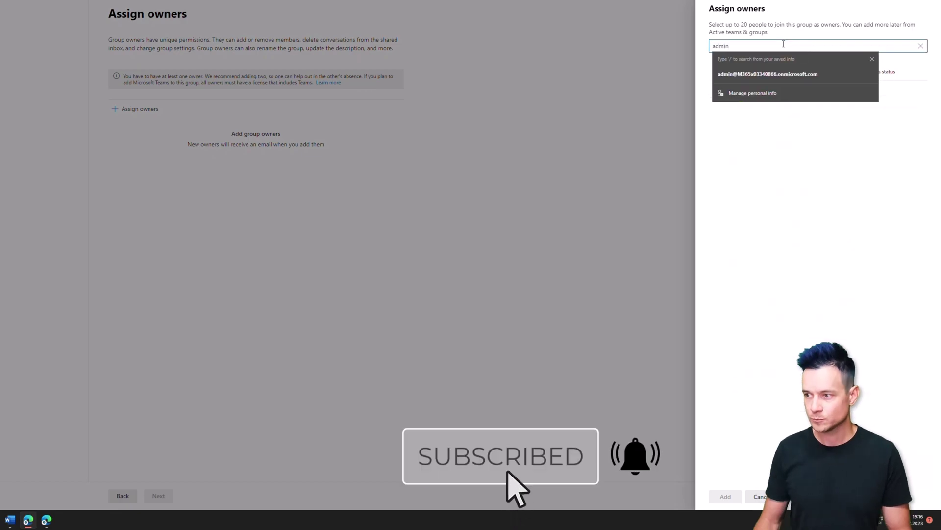
pyautogui.click(840, 99)
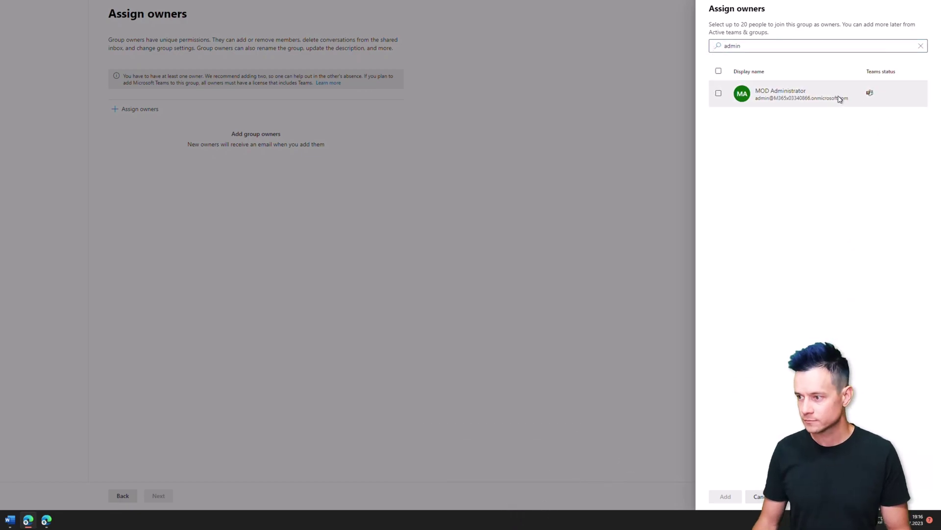
pyautogui.click(719, 93)
pyautogui.click(726, 496)
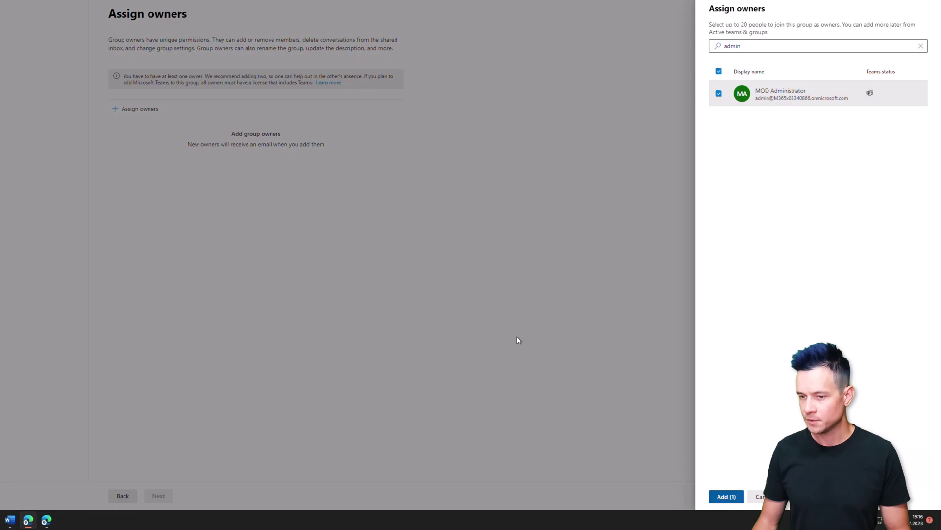
# Add the administrator account and the first three listed users as group members
pyautogui.click(158, 496)
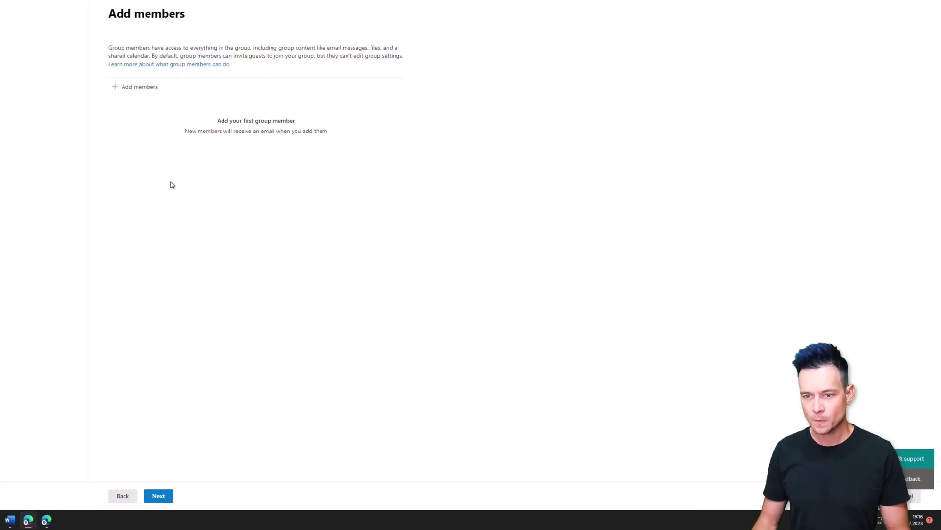
pyautogui.click(141, 87)
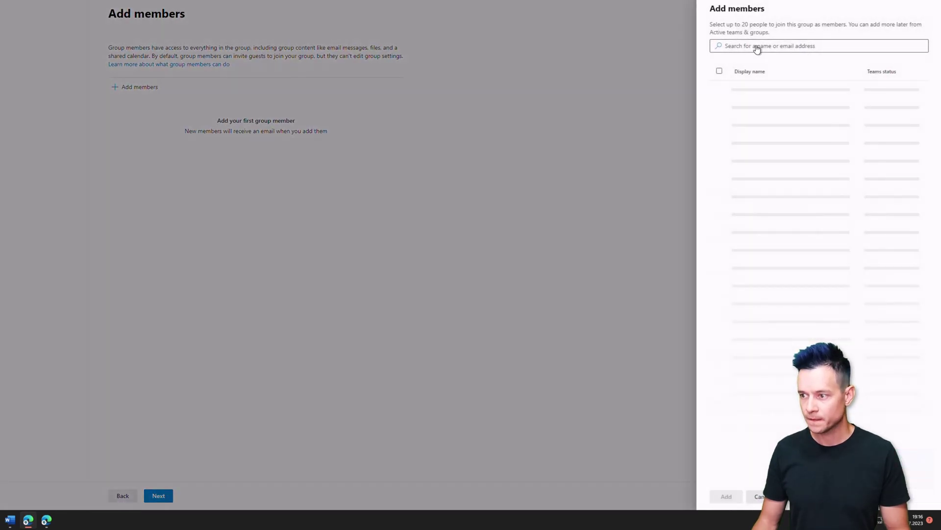
pyautogui.click(757, 49)
pyautogui.write('admin')
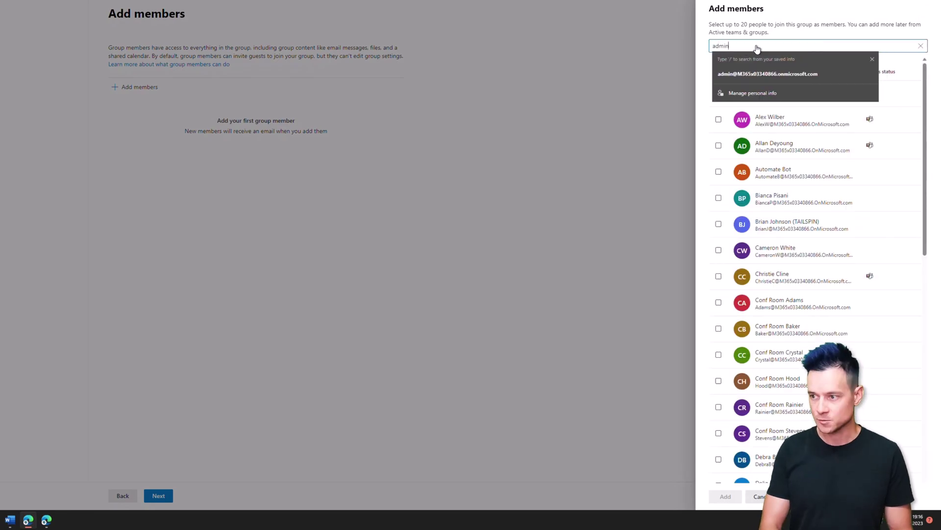
pyautogui.click(806, 18)
pyautogui.click(721, 95)
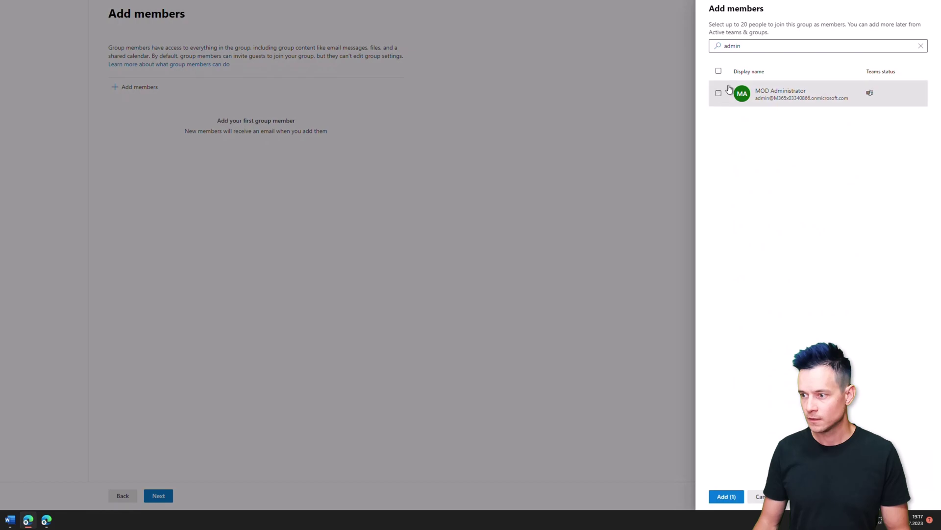
pyautogui.click(921, 45)
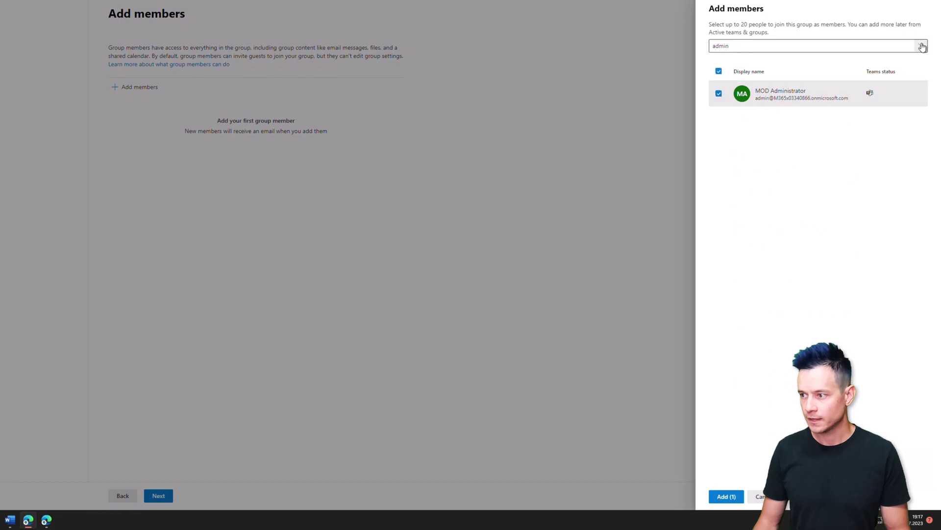
pyautogui.click(719, 93)
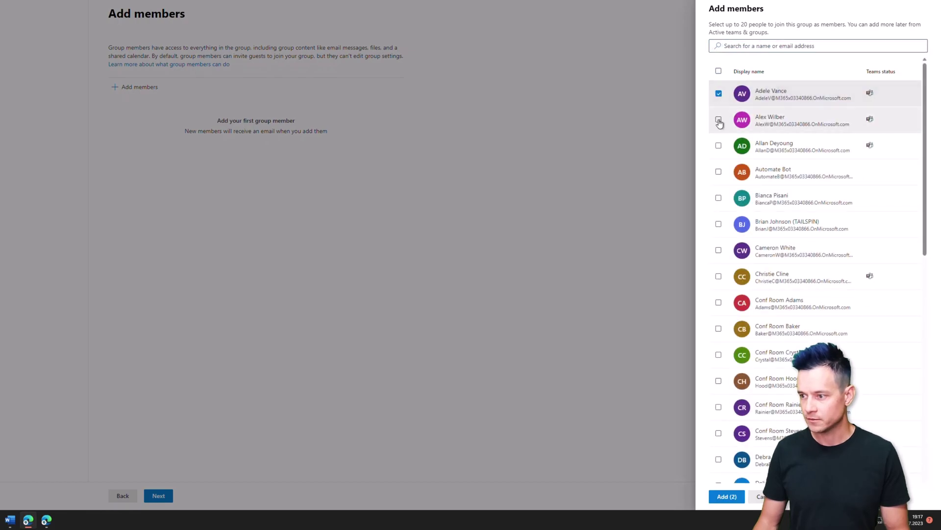
pyautogui.click(718, 121)
pyautogui.click(719, 147)
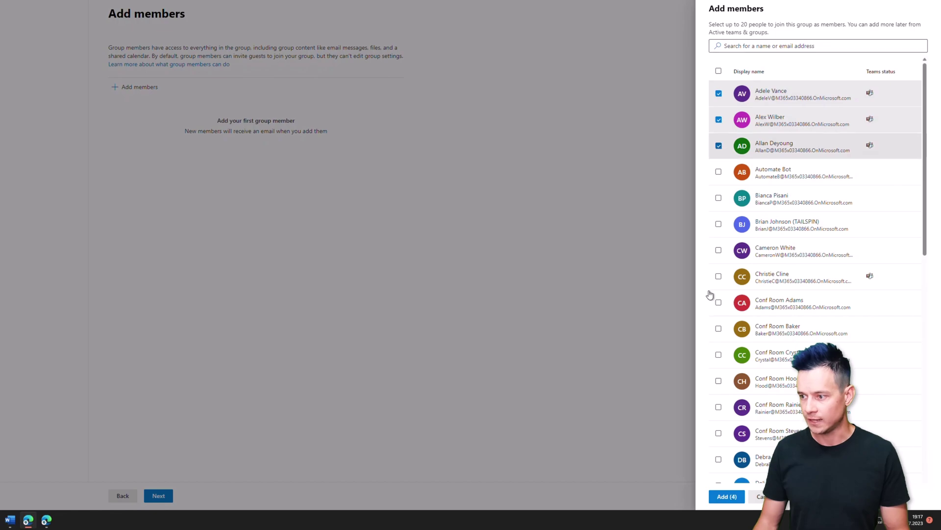
pyautogui.click(727, 496)
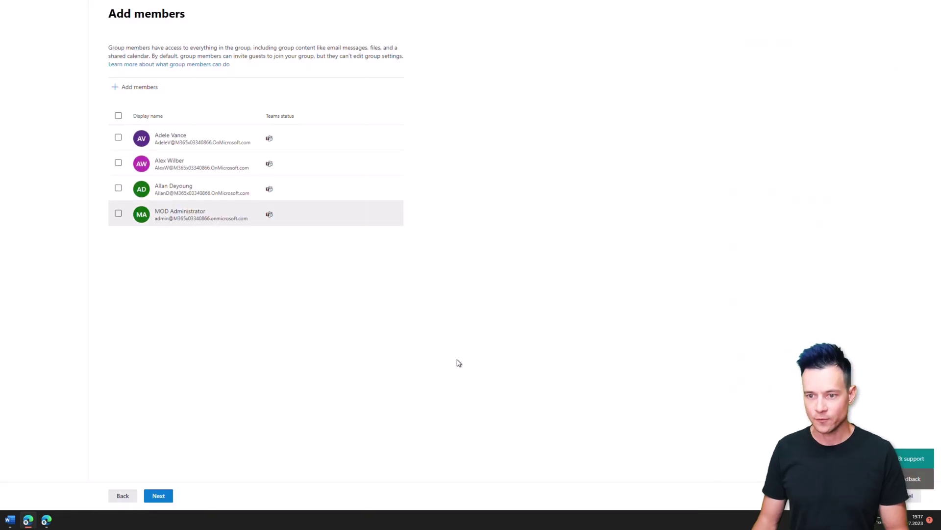
# Give the group the email address 'approver', make it private, and create no team for it
pyautogui.click(159, 494)
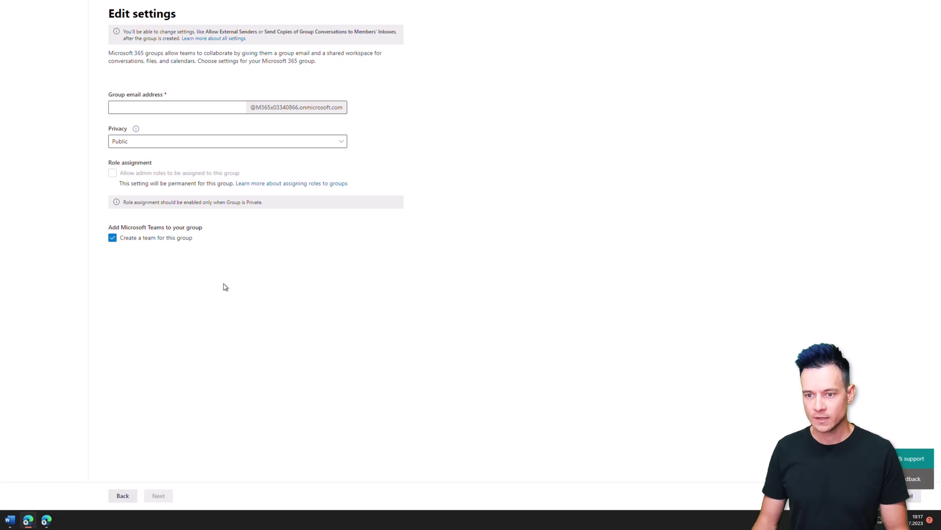
pyautogui.click(177, 108)
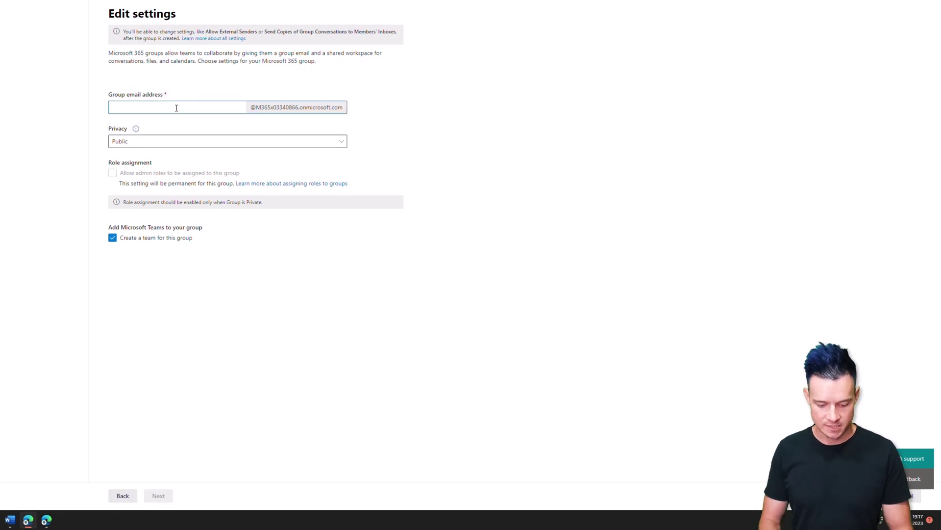
pyautogui.write('approvers')
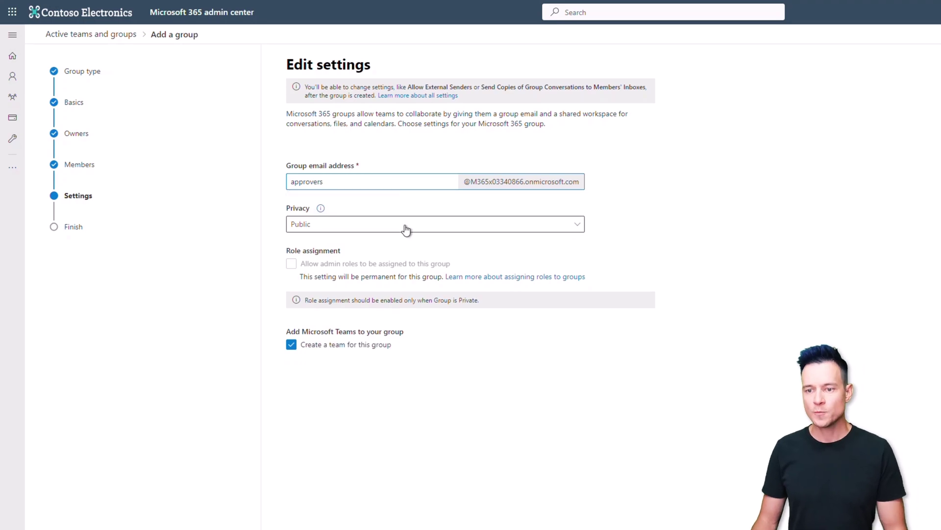
pyautogui.click(406, 228)
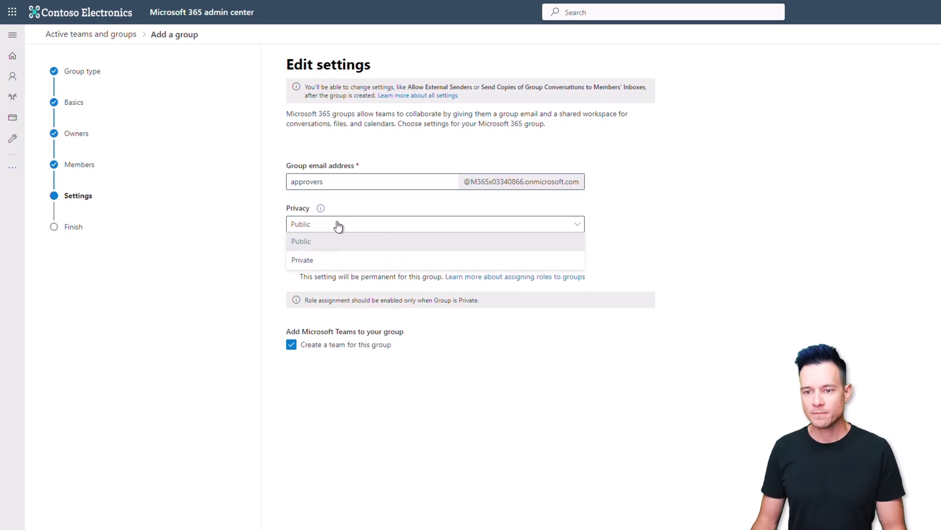
pyautogui.click(311, 260)
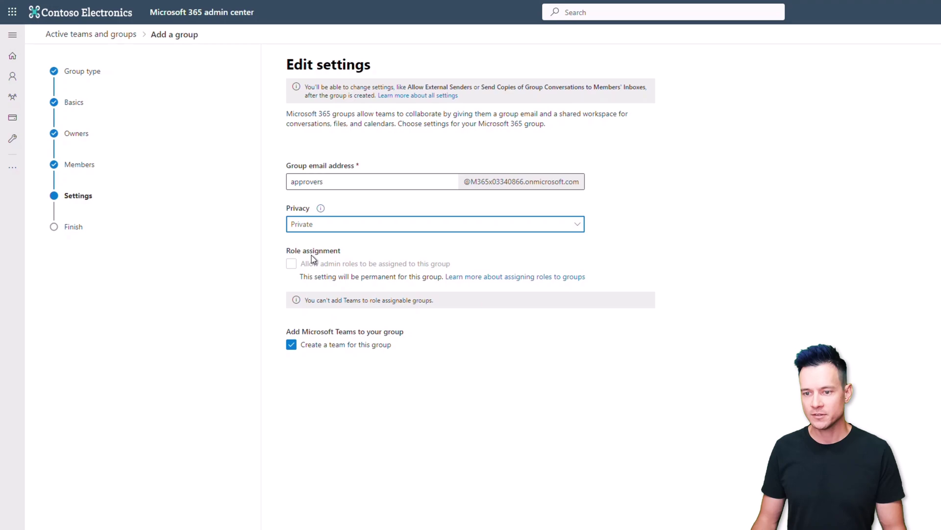
pyautogui.click(340, 346)
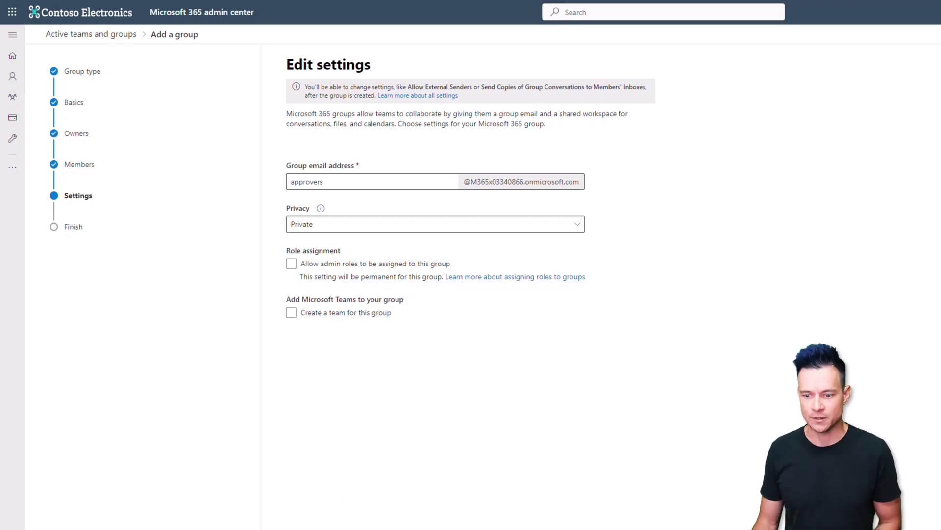
# Review and create the Approvers group, then return to the groups list
pyautogui.press('Return')
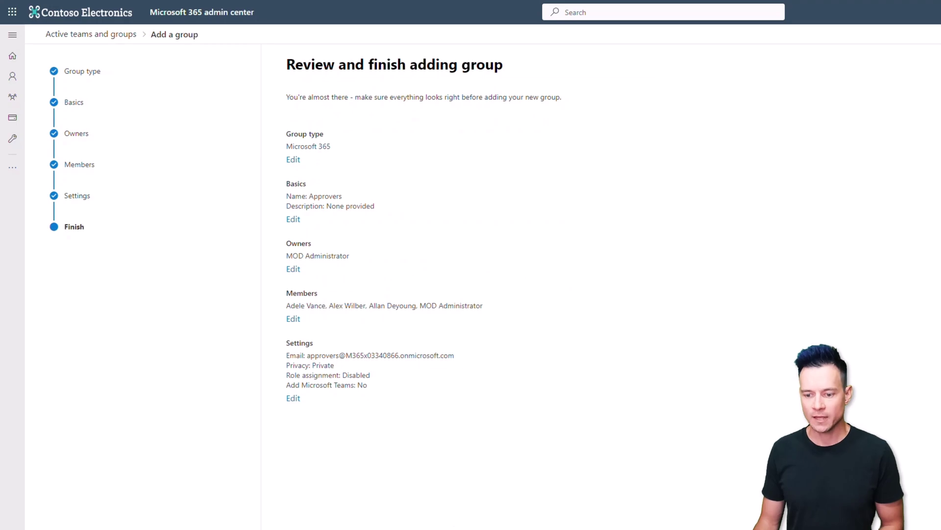
pyautogui.press('Return')
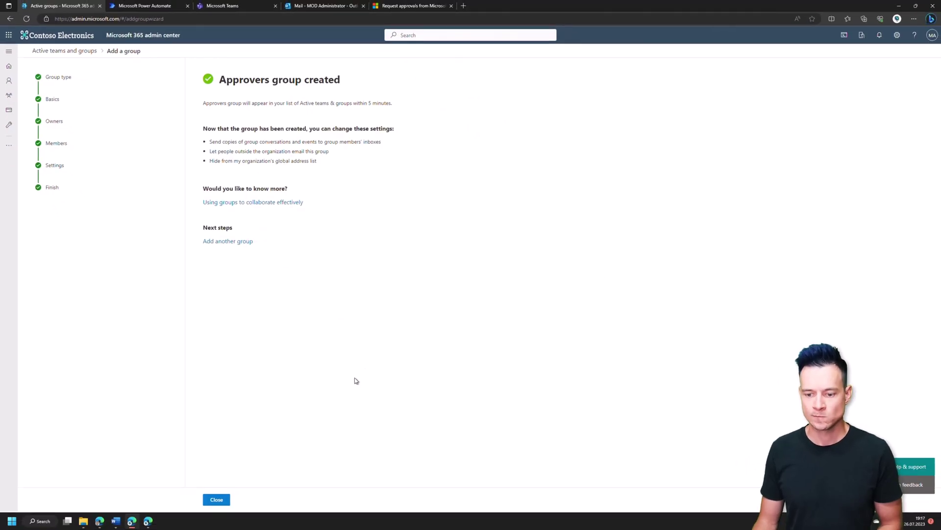
pyautogui.click(217, 499)
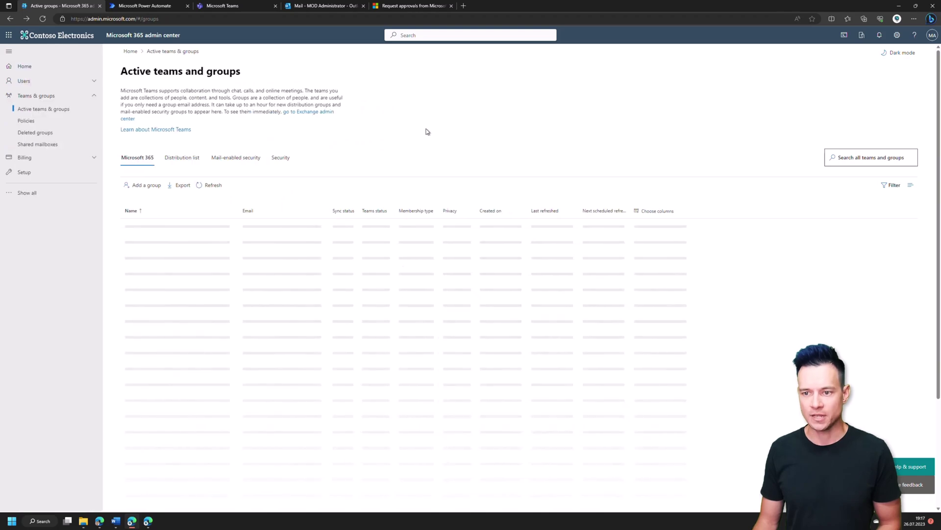
# Reload Outlook until the Approvers group appears under Groups, and open its mailbox
pyautogui.click(325, 7)
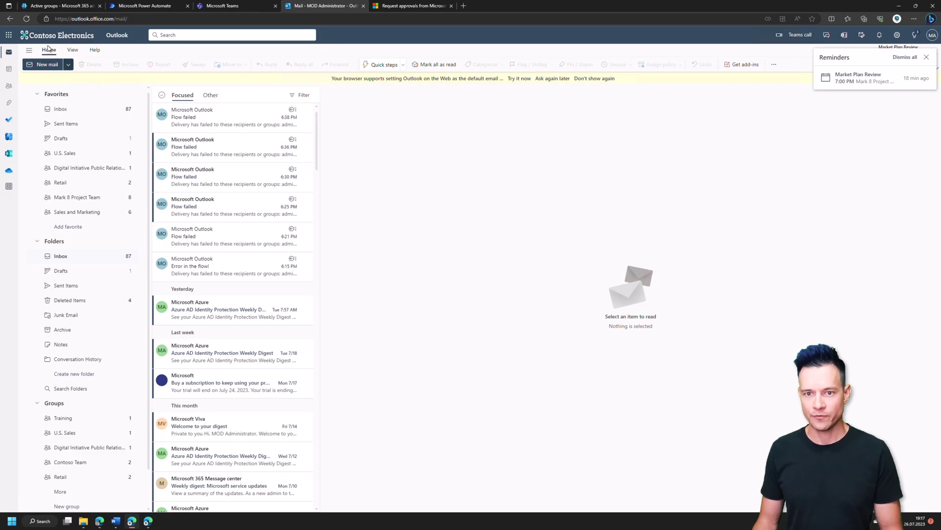
pyautogui.click(27, 20)
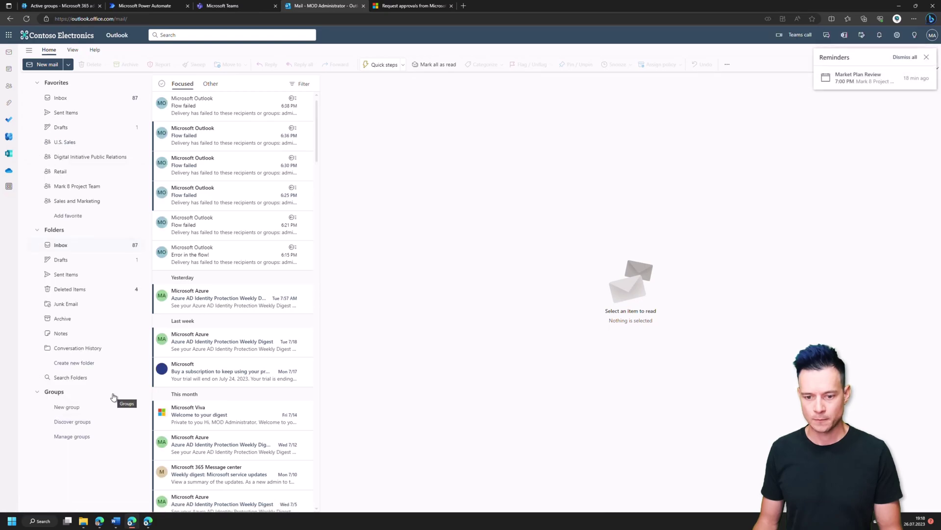
pyautogui.click(59, 418)
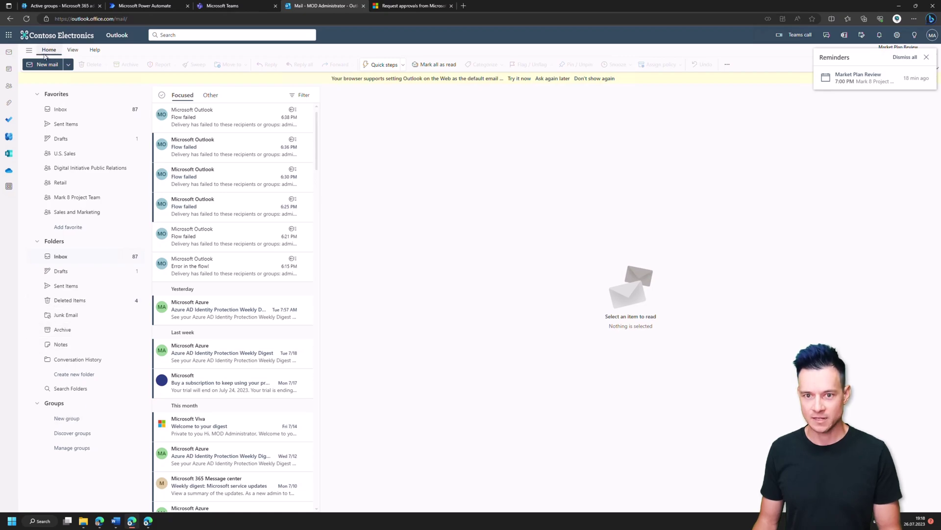
pyautogui.click(27, 19)
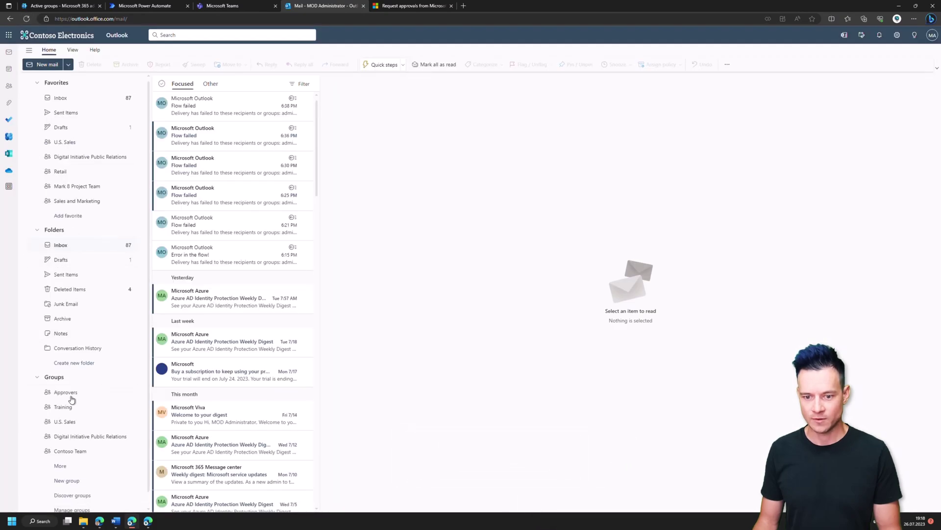
pyautogui.click(72, 408)
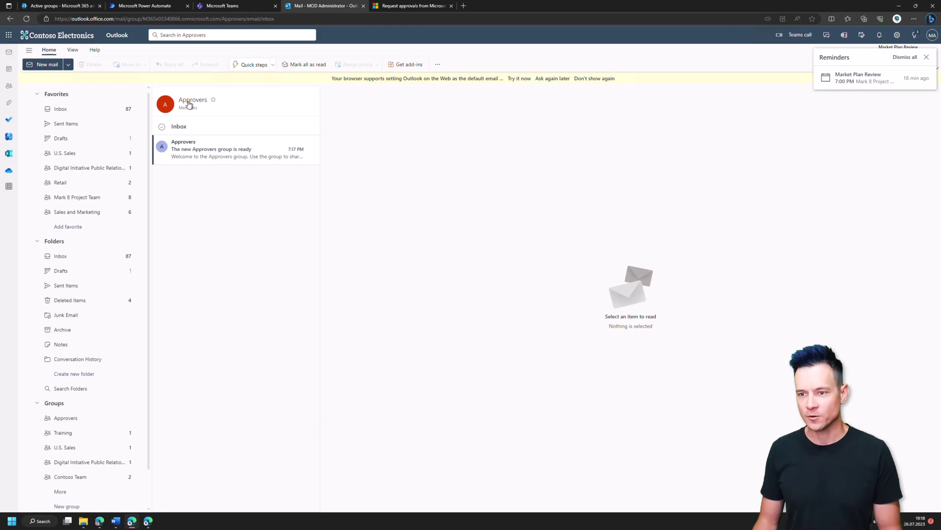
pyautogui.rightClick(68, 417)
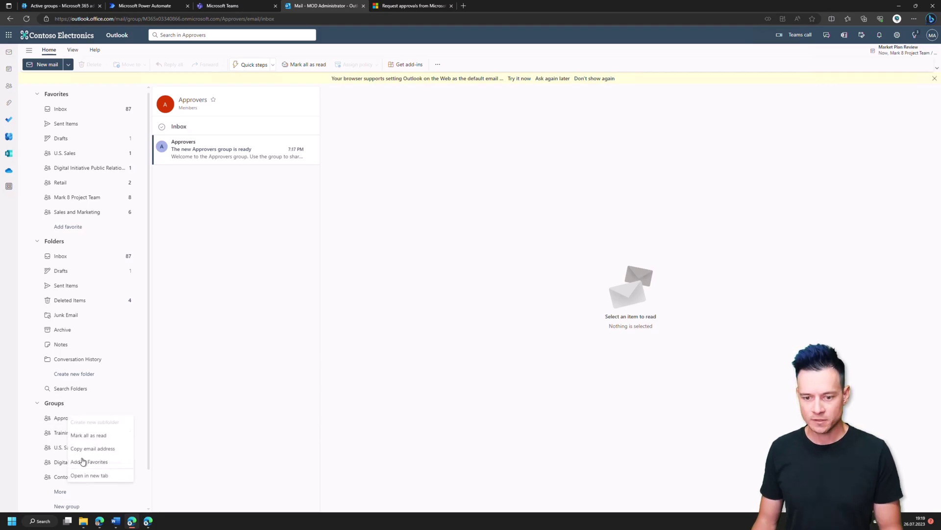
# Open Approvers in a new tab and set its settings to receive all email and events
pyautogui.click(91, 476)
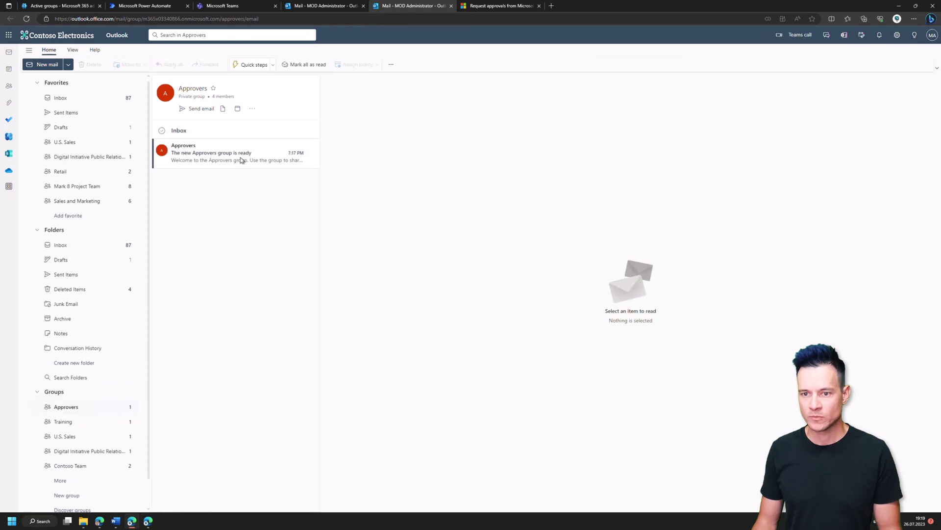
pyautogui.click(252, 109)
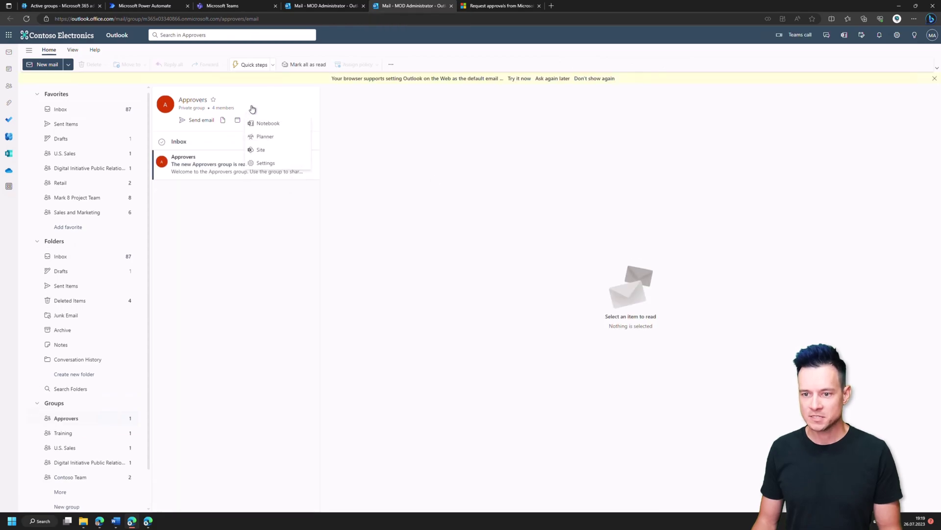
pyautogui.click(266, 165)
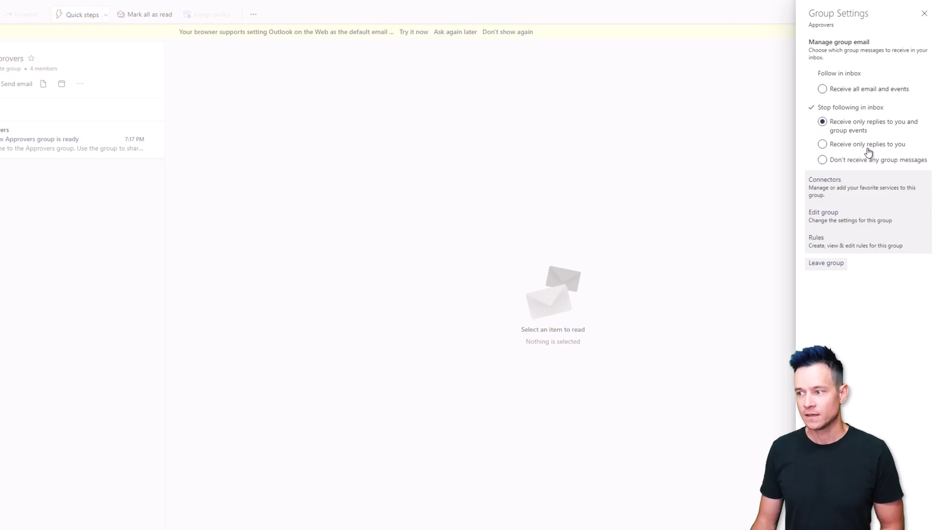
pyautogui.click(851, 88)
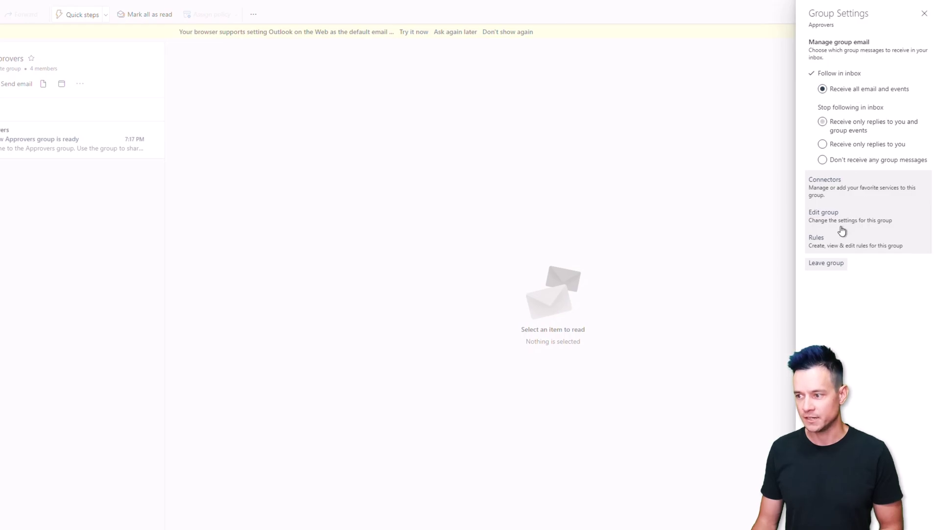
# Allow outside senders to email Approvers and subscribe members to all conversations, then save the group
pyautogui.click(817, 216)
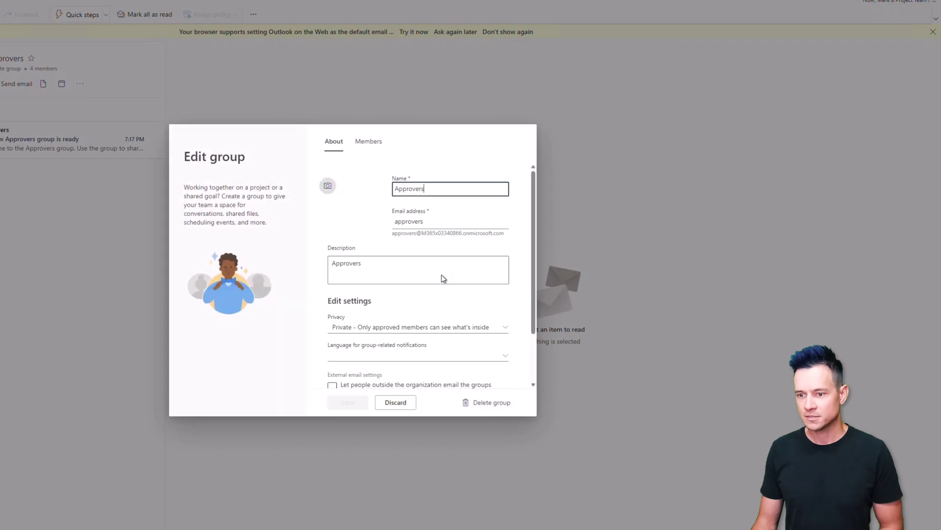
pyautogui.scroll(-2, 436, 271)
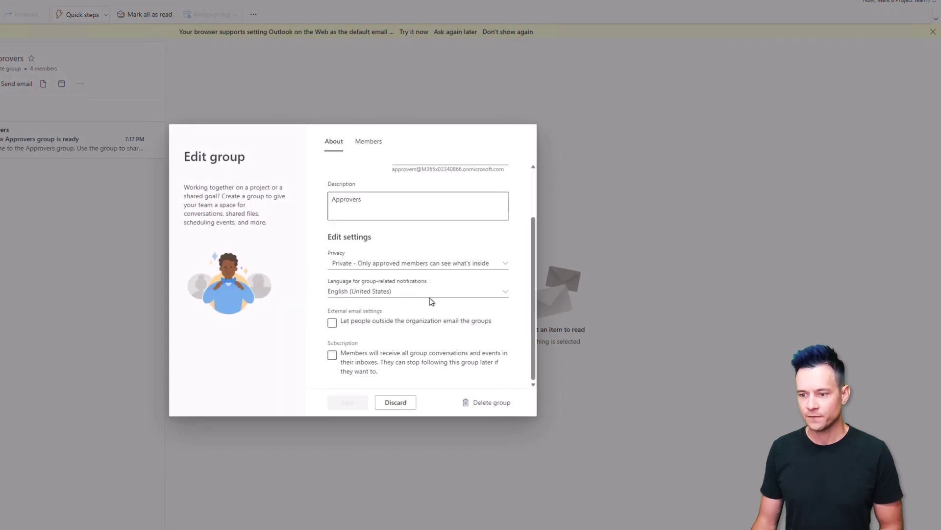
pyautogui.click(380, 325)
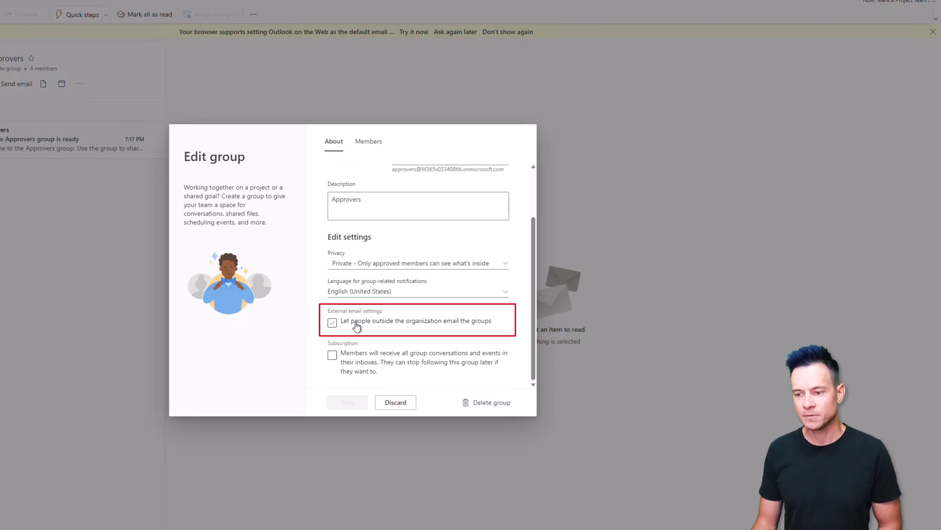
pyautogui.click(357, 326)
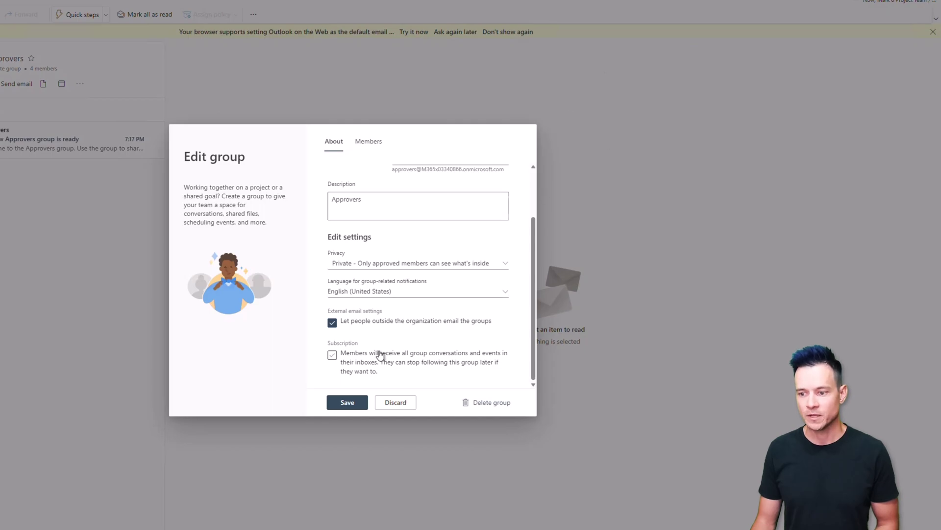
pyautogui.click(350, 359)
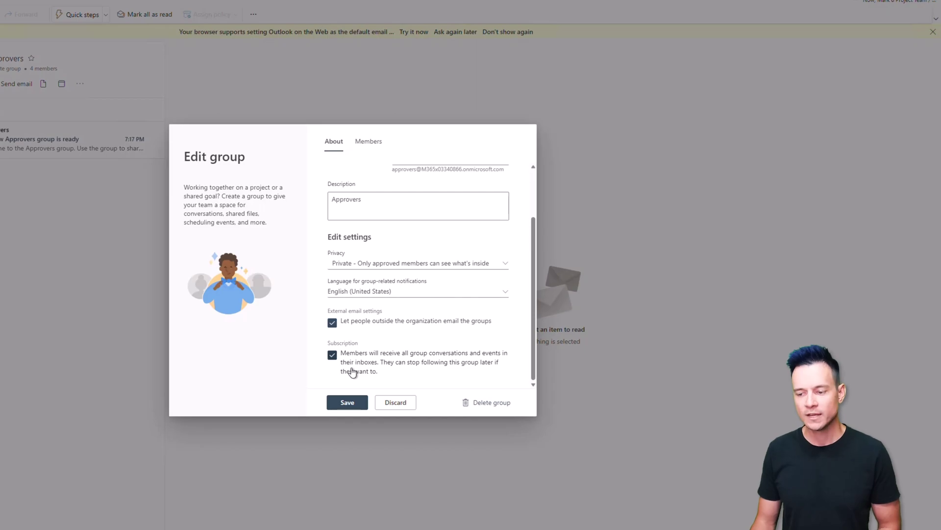
pyautogui.click(347, 403)
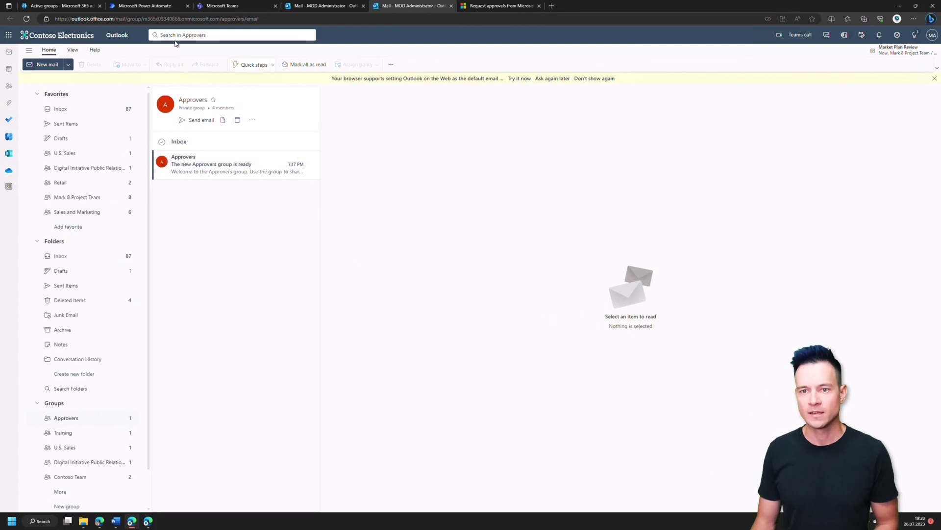
pyautogui.click(152, 8)
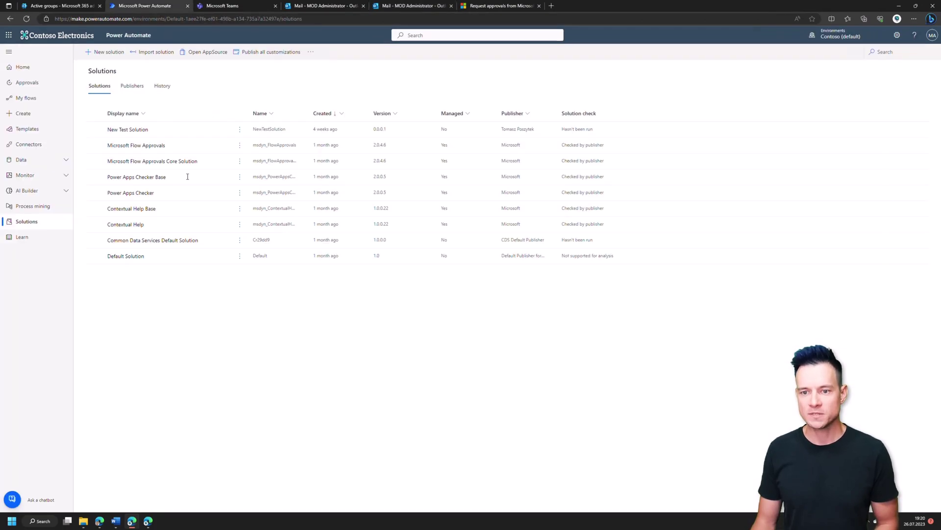
# Create a manually triggered instant cloud flow named 'Assign a task to a group'
pyautogui.click(33, 113)
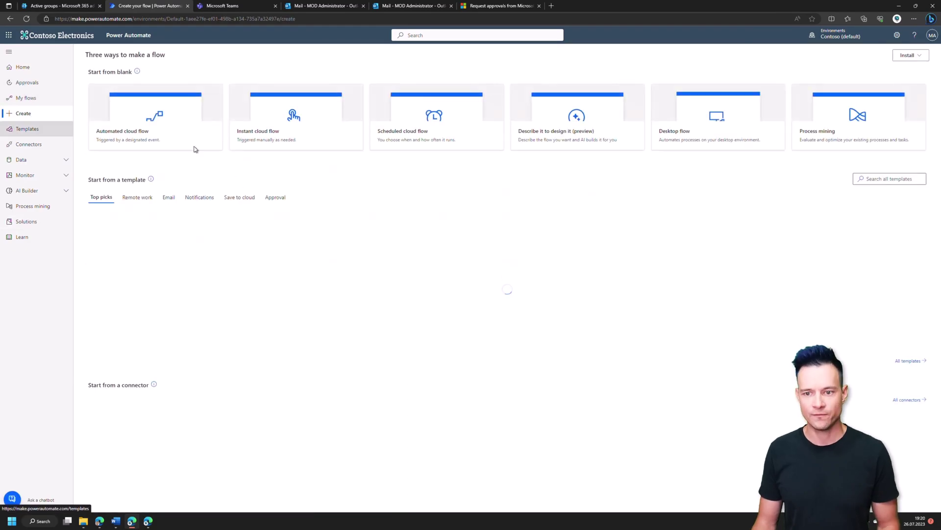
pyautogui.click(286, 123)
pyautogui.click(511, 232)
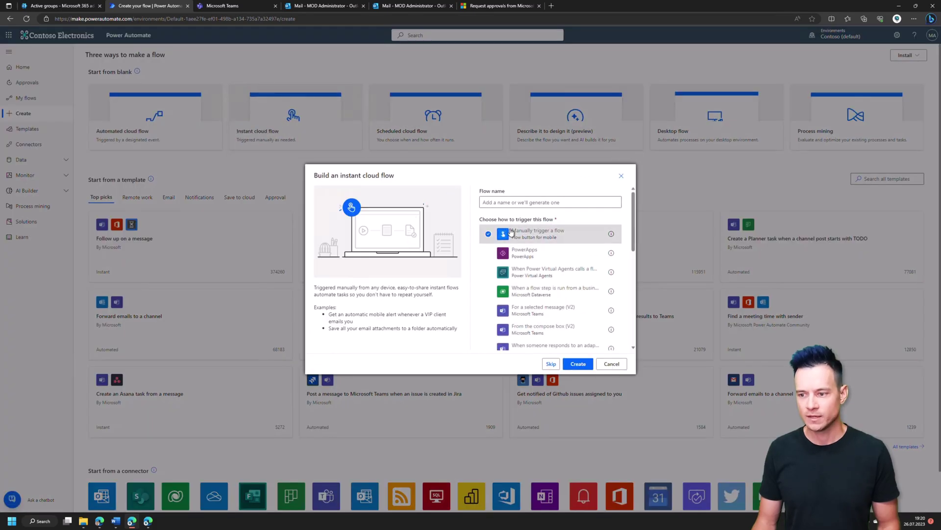
pyautogui.click(531, 201)
pyautogui.write('A')
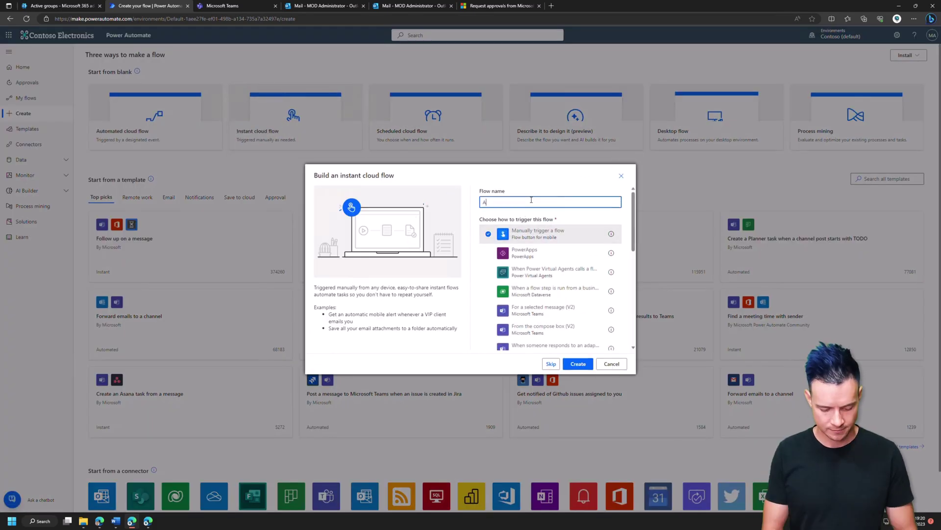
pyautogui.write('ssign a task to a ')
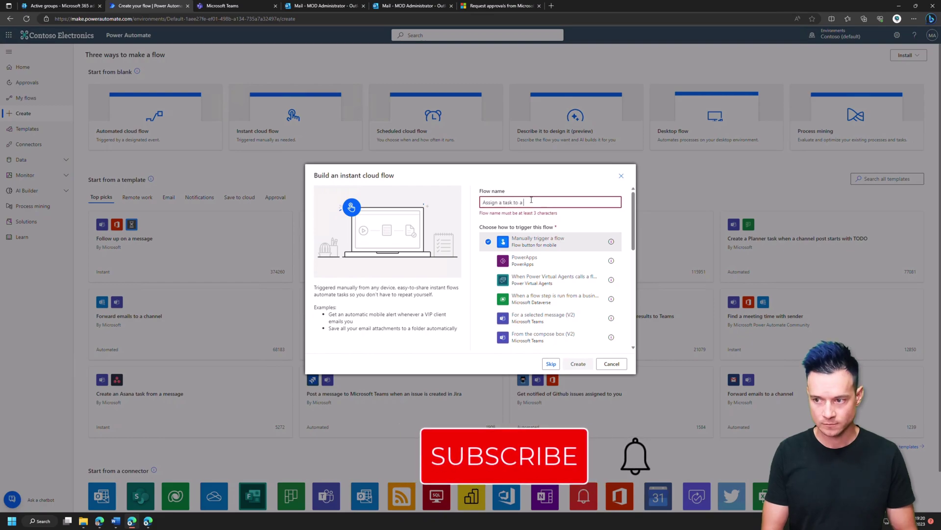
pyautogui.write('group')
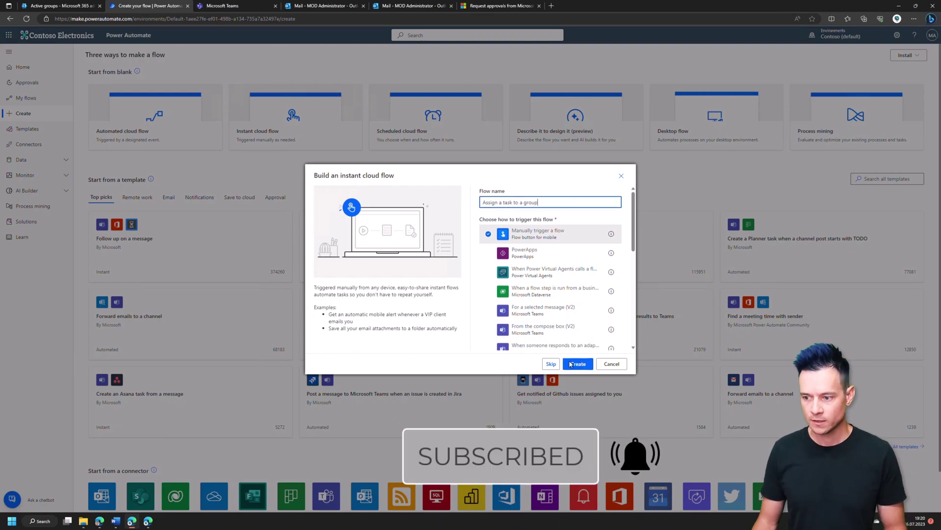
pyautogui.click(572, 364)
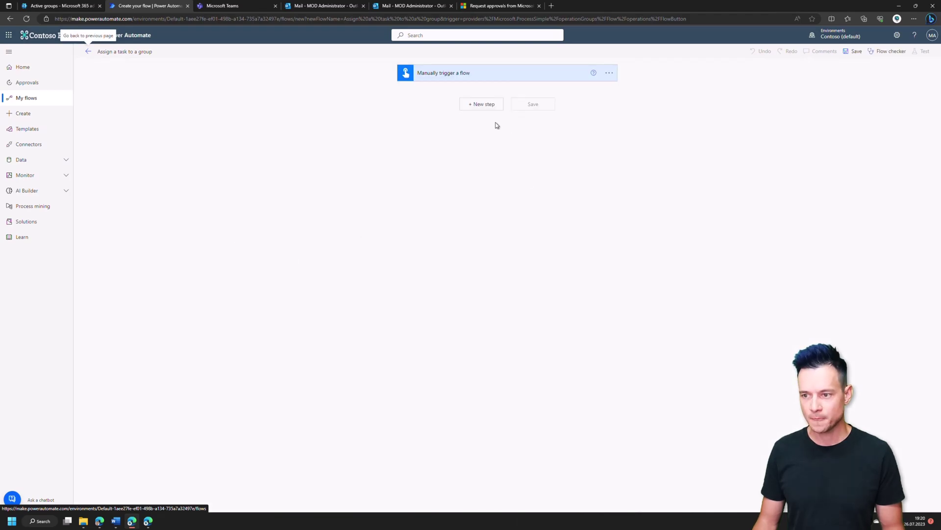
# Add the Approvals connector's Create an approval action after the trigger
pyautogui.click(473, 104)
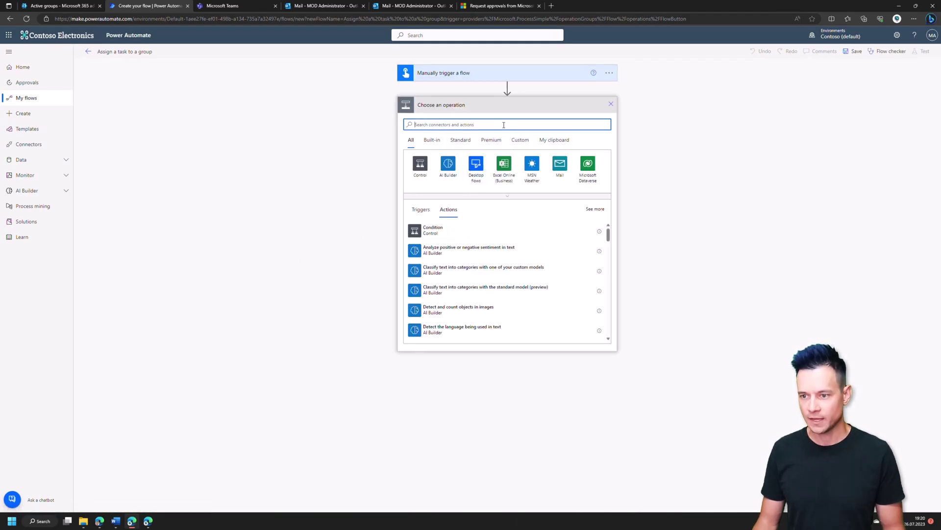
pyautogui.write('s')
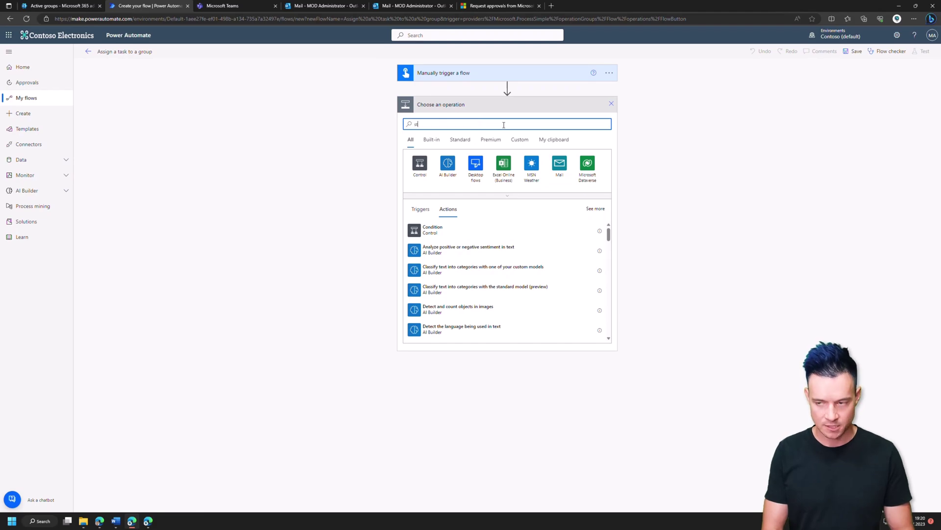
pyautogui.write('tart')
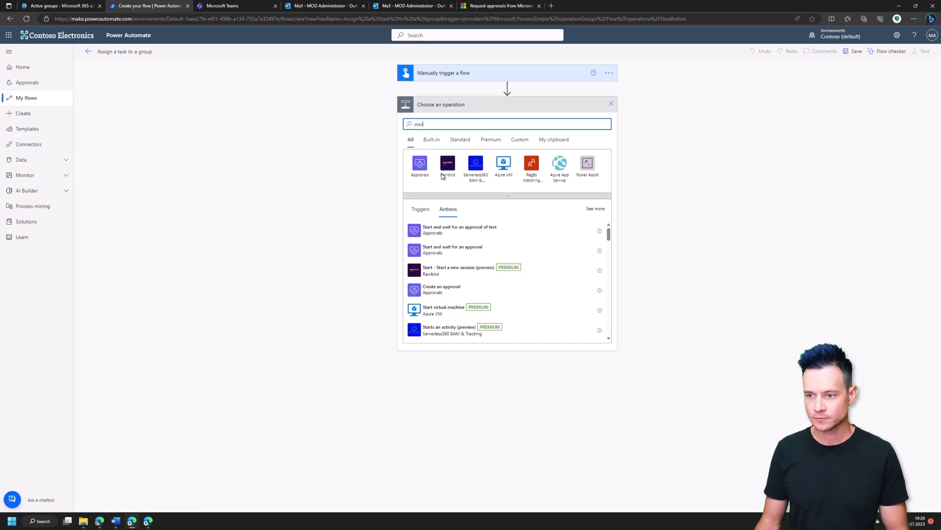
pyautogui.click(428, 166)
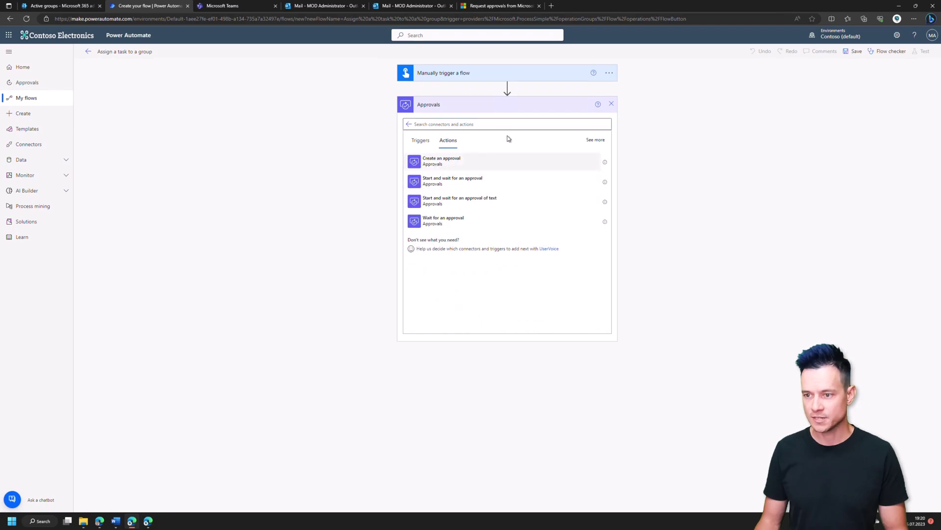
pyautogui.click(508, 161)
pyautogui.click(589, 125)
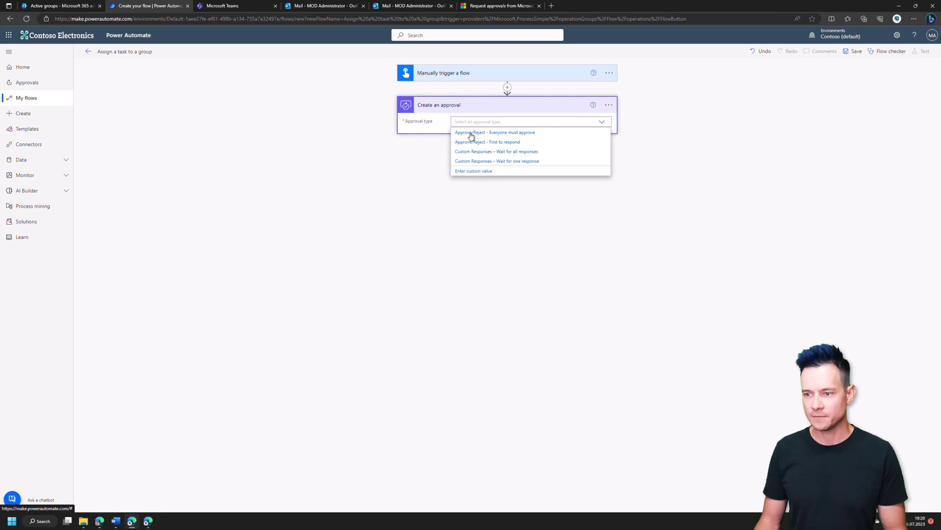
# Choose Everyone must approve, title it 'Group approval', and begin assigning the Approvers group and a user
pyautogui.click(484, 134)
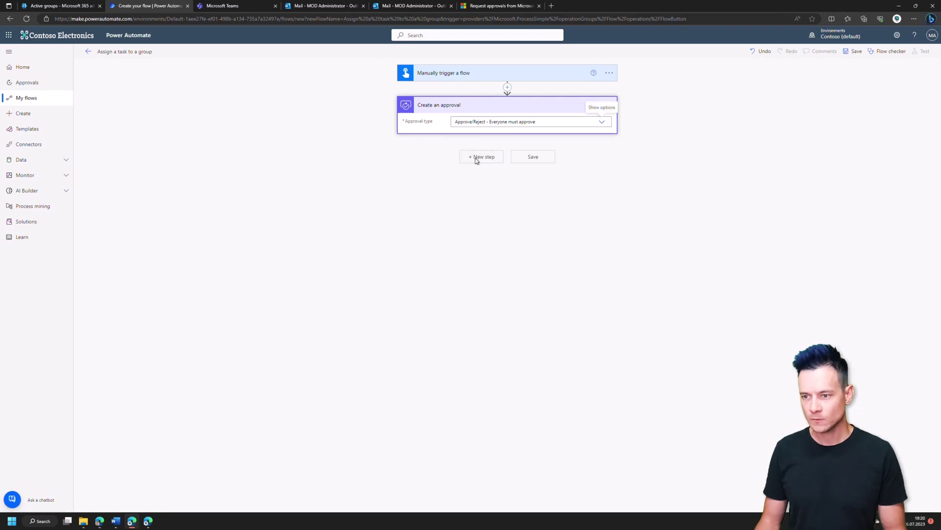
pyautogui.click(479, 137)
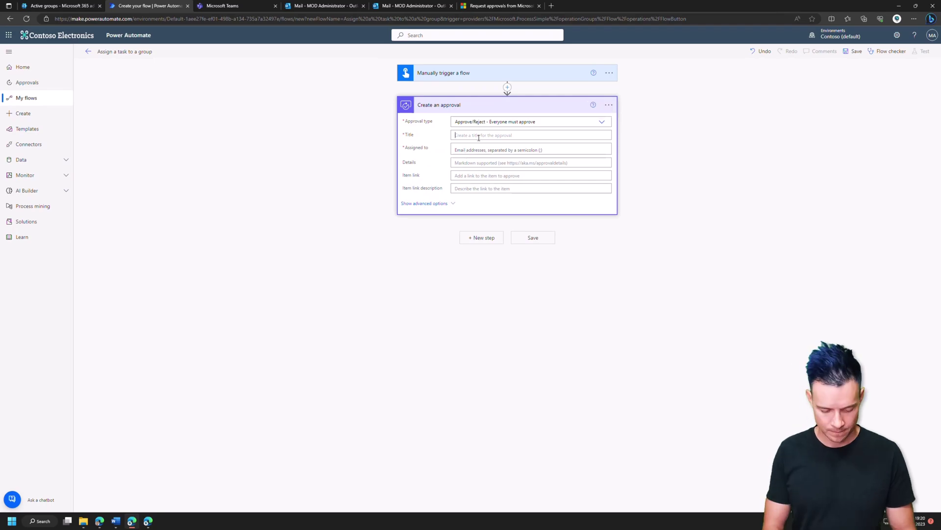
pyautogui.write('Group approval')
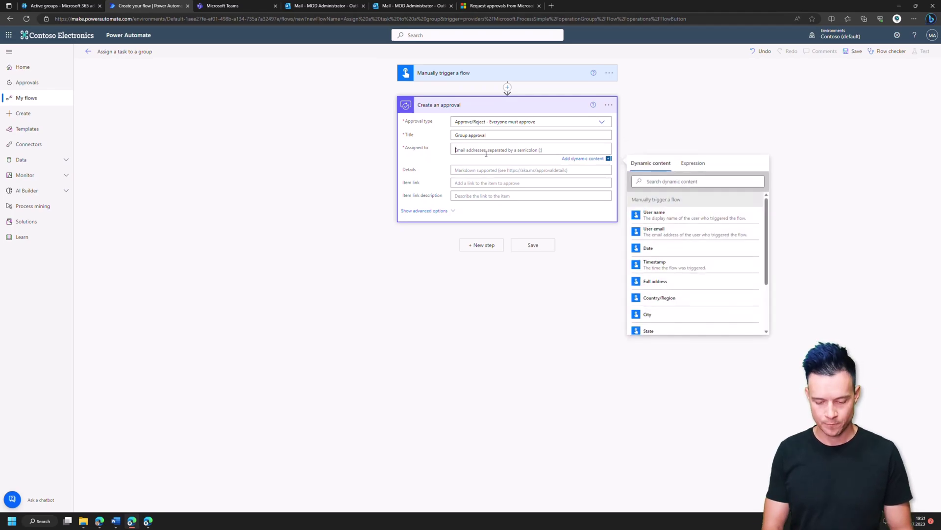
pyautogui.click(486, 153)
pyautogui.write('approve')
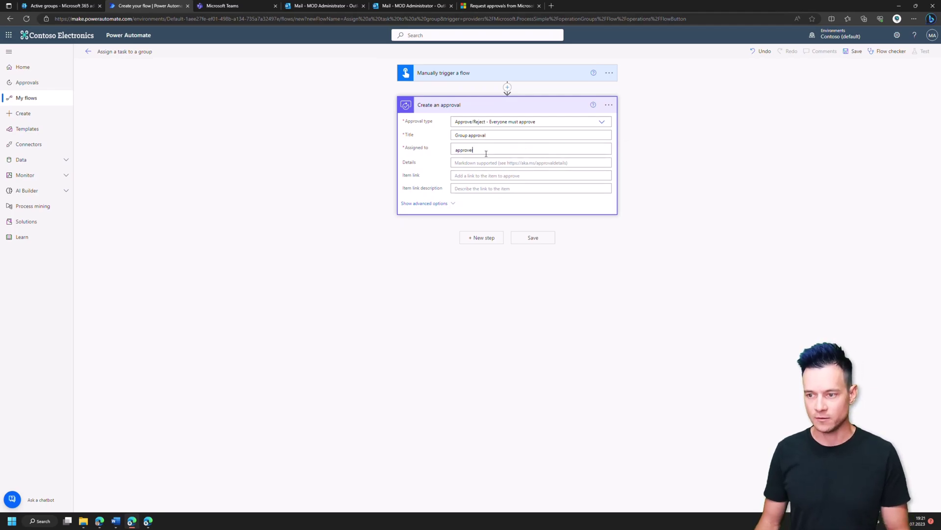
pyautogui.write('r')
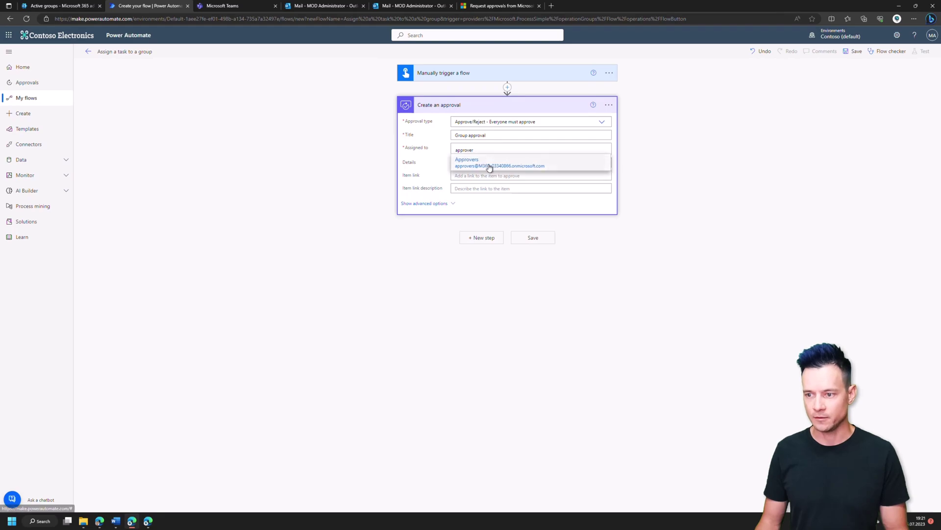
pyautogui.click(505, 166)
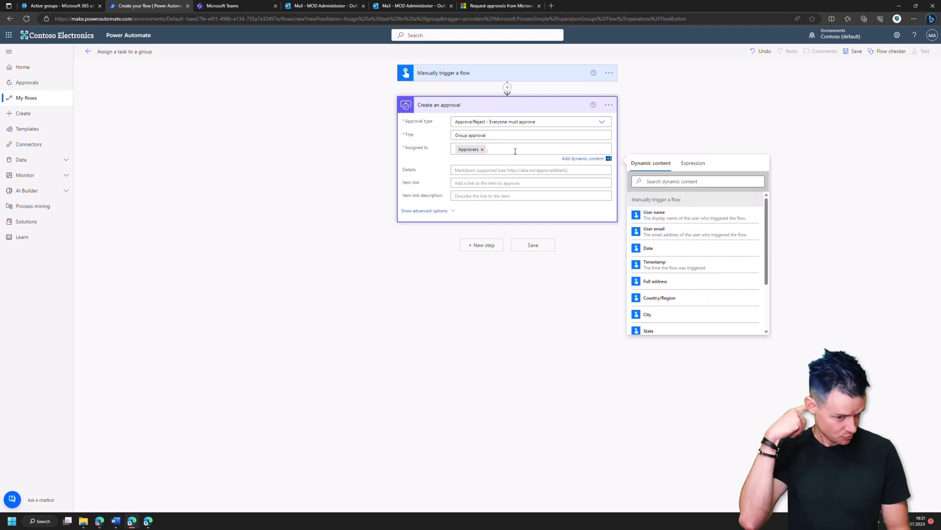
pyautogui.click(515, 151)
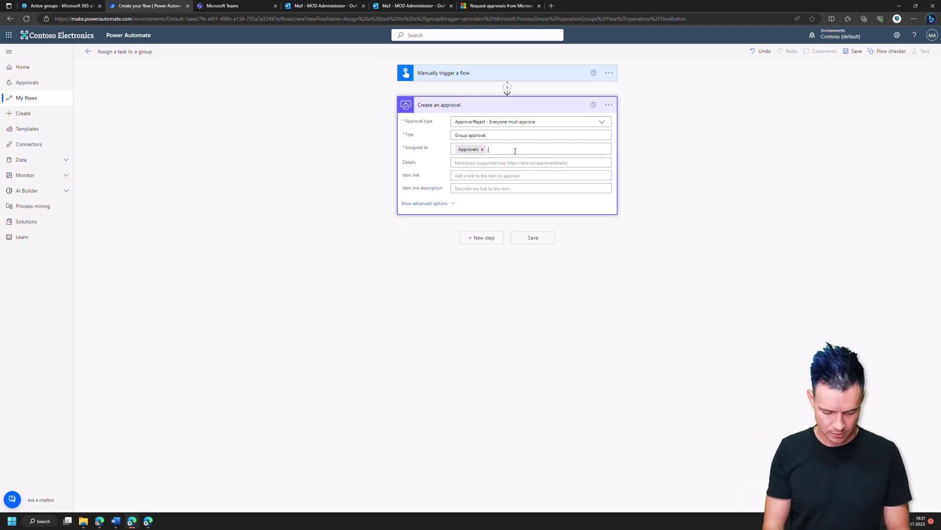
pyautogui.write('alex')
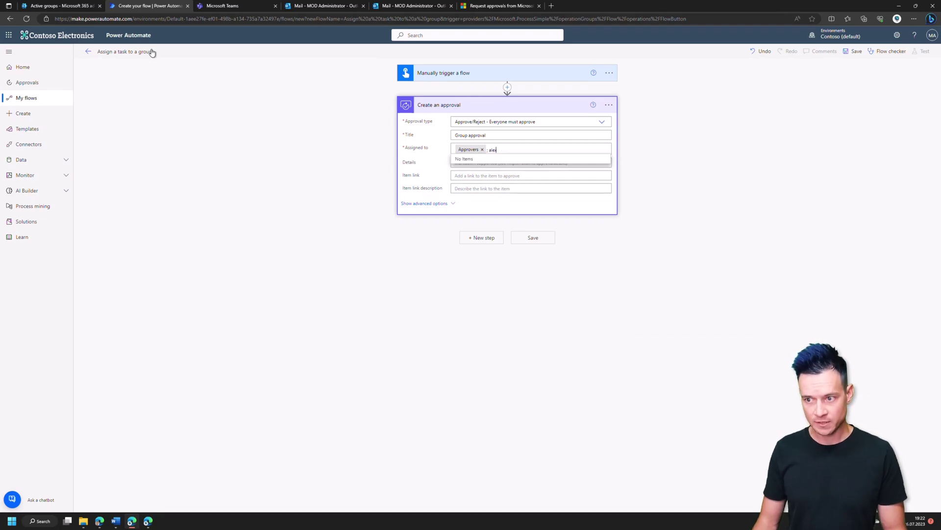
# Correct the assignees so the approval goes to the matching user plus the Approvers group
pyautogui.click(609, 105)
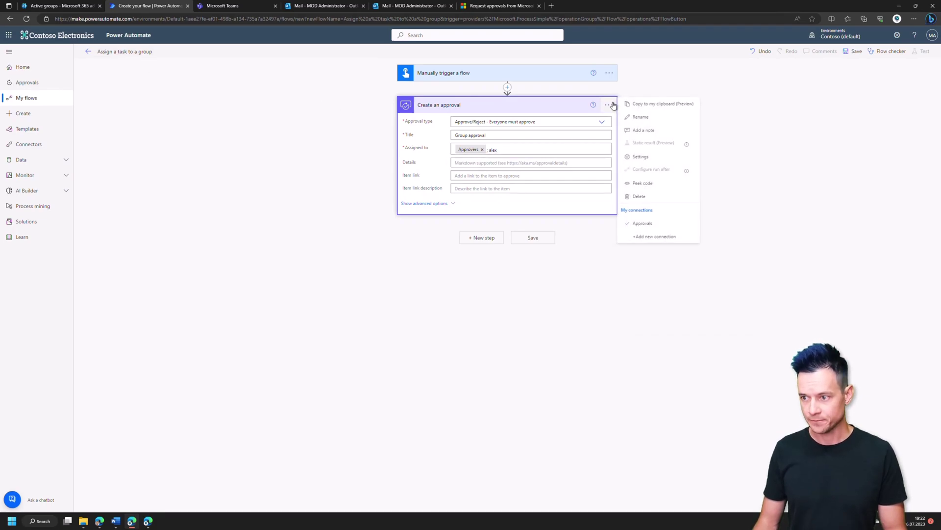
pyautogui.click(542, 147)
pyautogui.doubleClick(542, 147)
pyautogui.press('BackSpace')
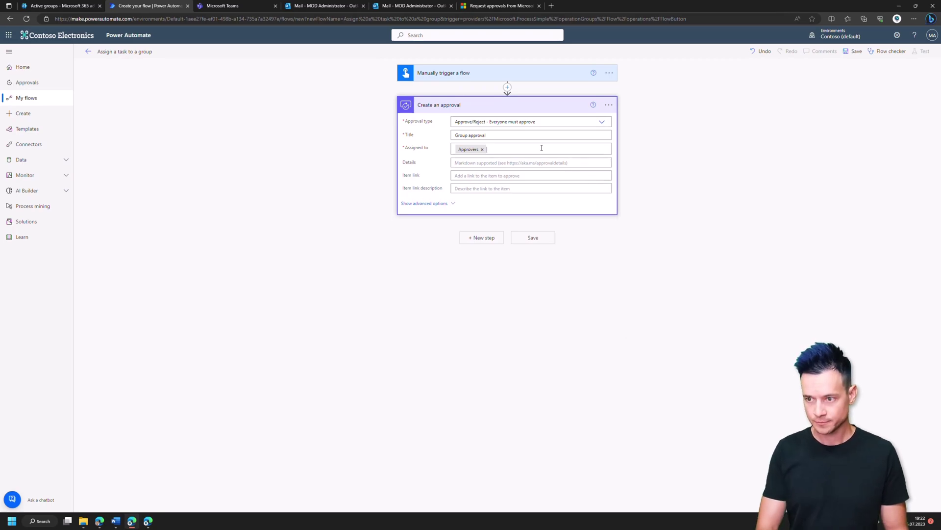
pyautogui.click(542, 147)
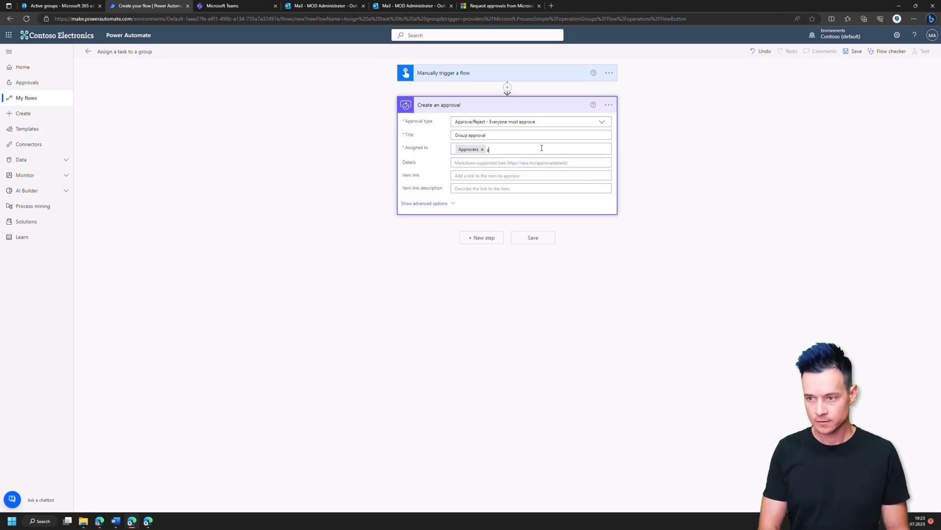
pyautogui.click(542, 148)
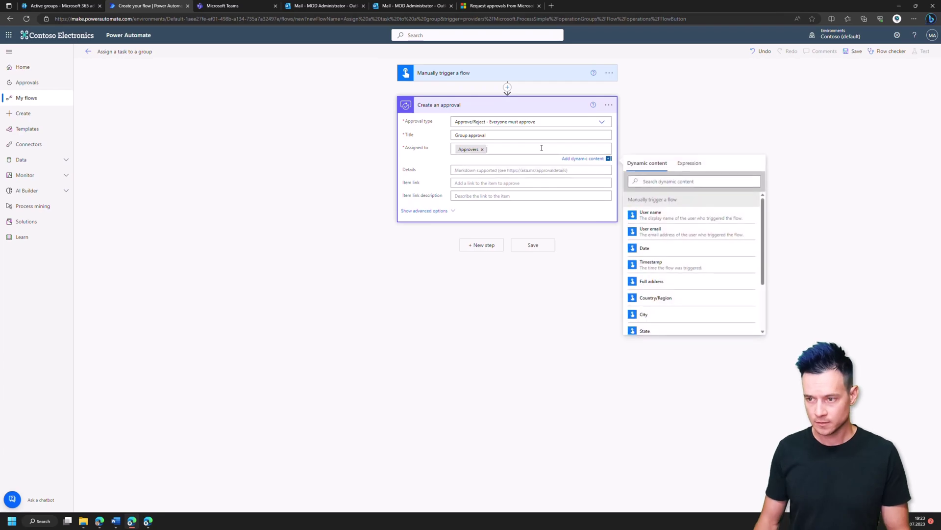
pyautogui.click(482, 150)
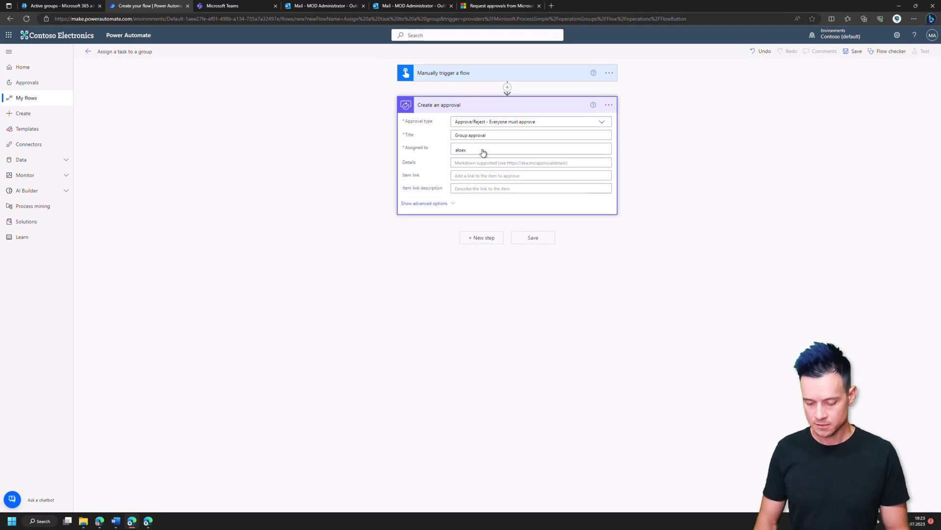
pyautogui.press('BackSpace')
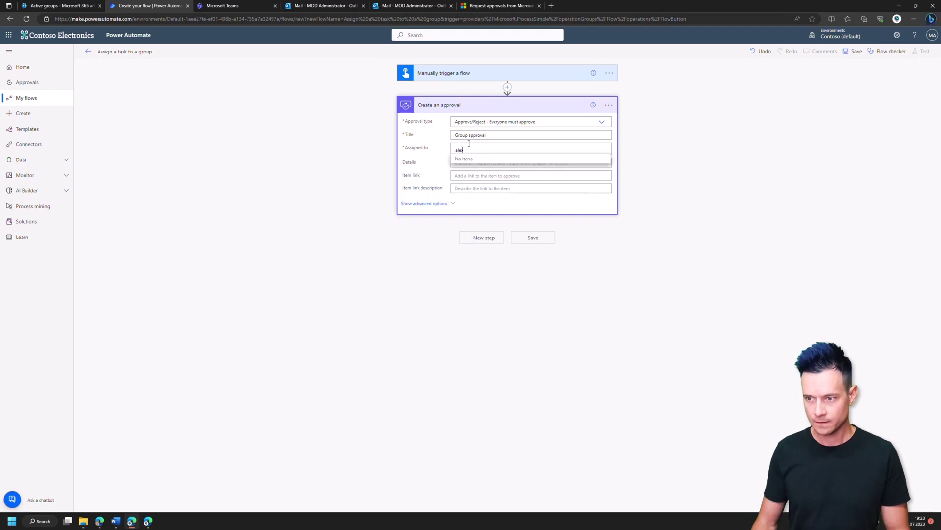
pyautogui.write('x')
pyautogui.click(481, 162)
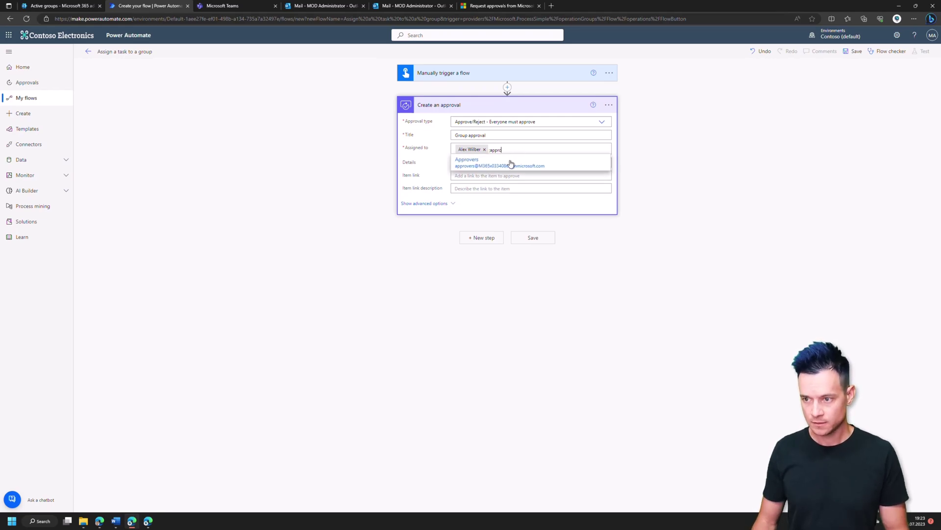
pyautogui.write('appro')
pyautogui.click(511, 163)
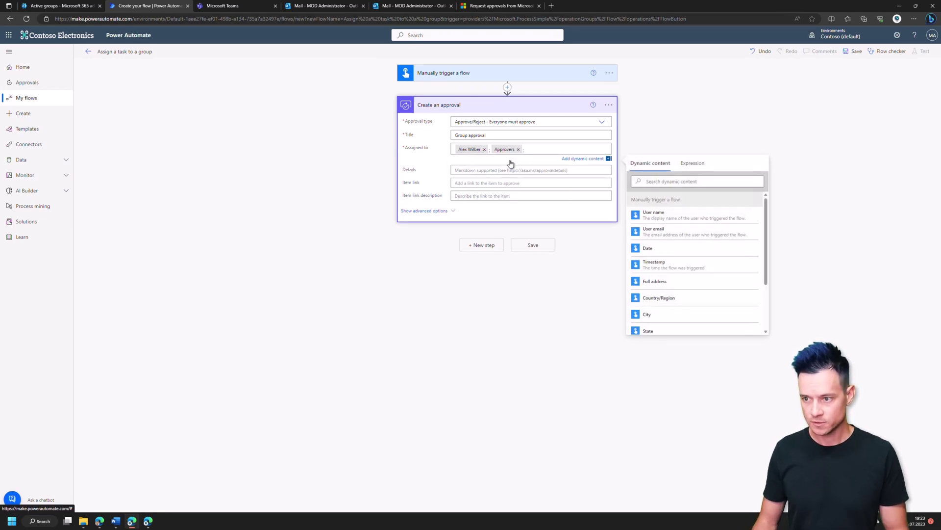
# Enter the approval details and add a new step after the approval
pyautogui.click(474, 170)
pyautogui.write('A group approval!')
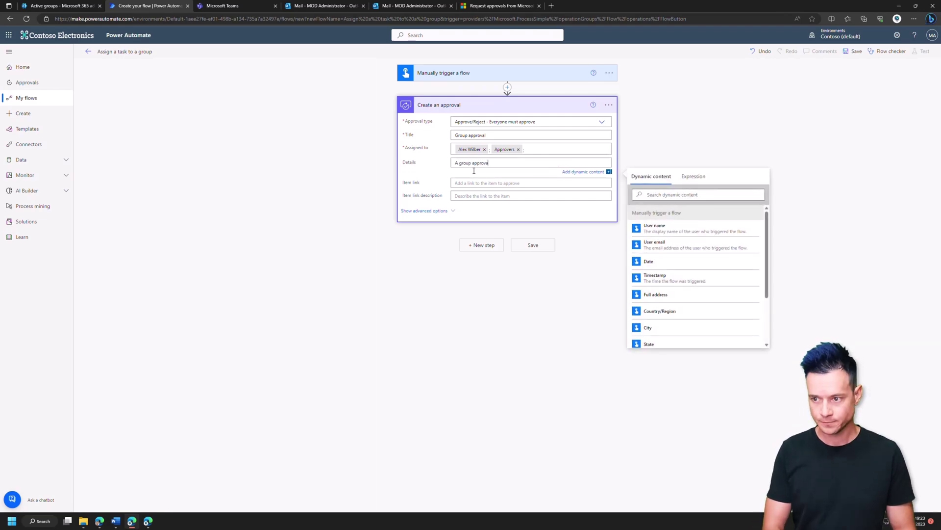
pyautogui.click(483, 246)
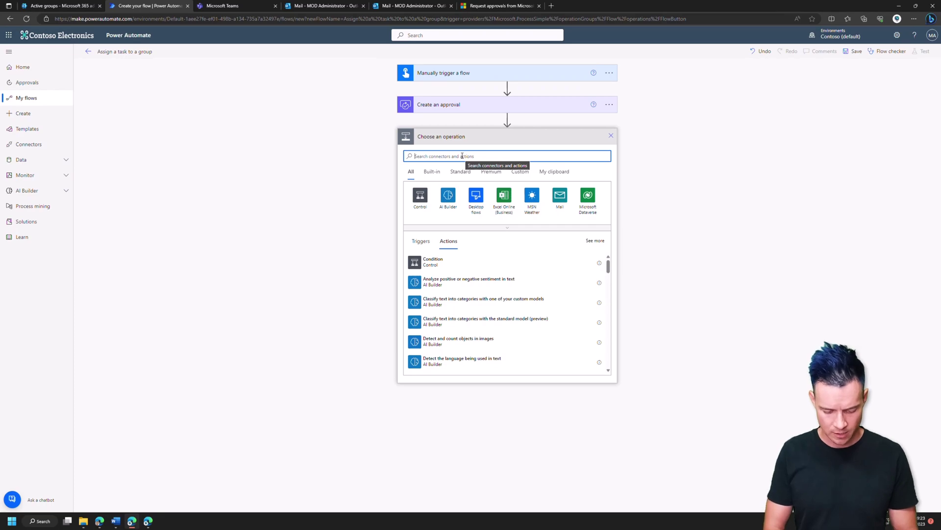
# Add a Wait for an approval step using the created approval's Approval ID
pyautogui.write('wait')
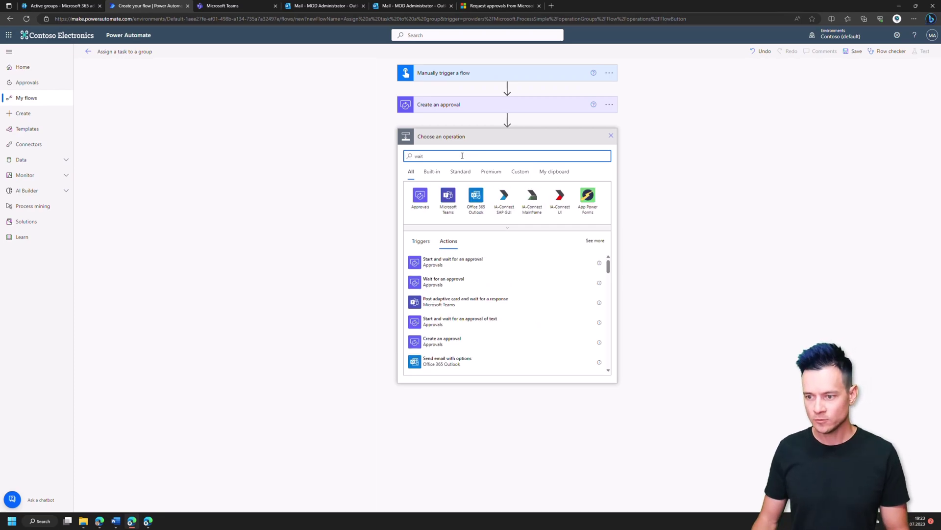
pyautogui.click(442, 281)
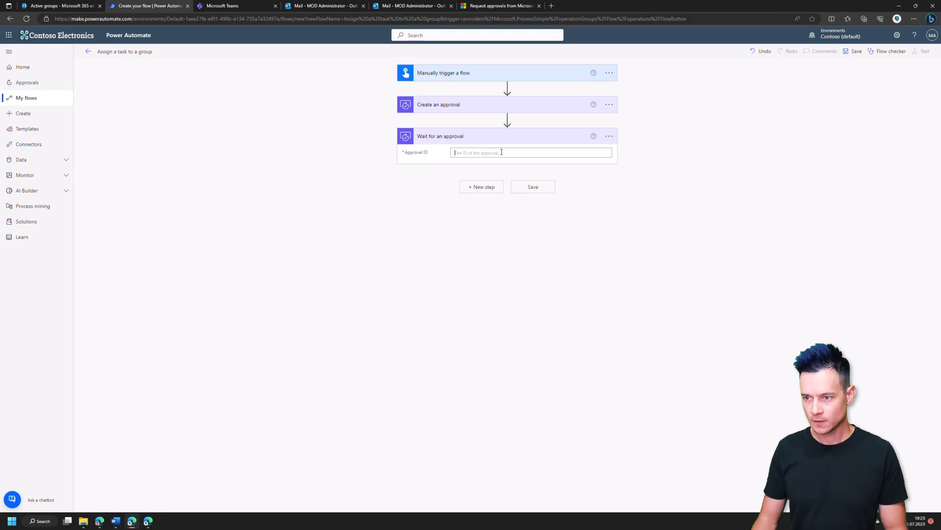
pyautogui.click(667, 286)
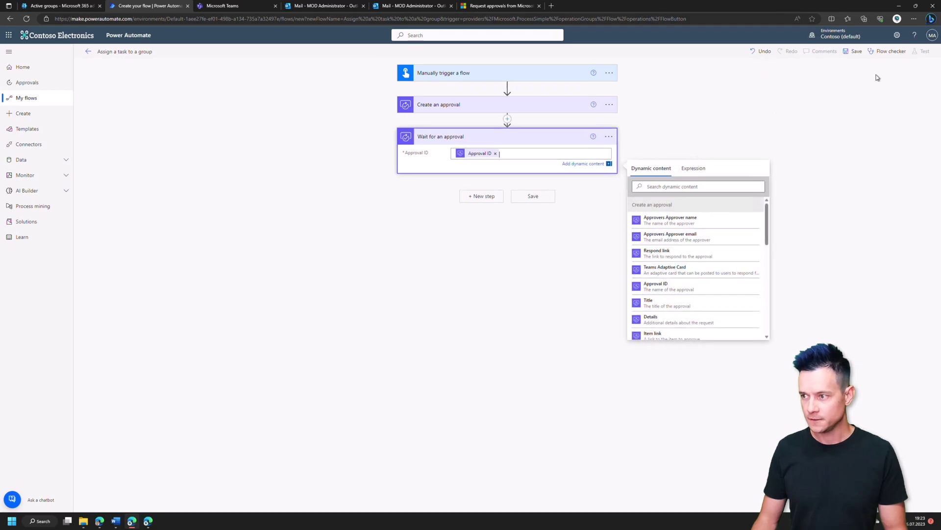
# Save the flow and start a manual test run
pyautogui.click(851, 52)
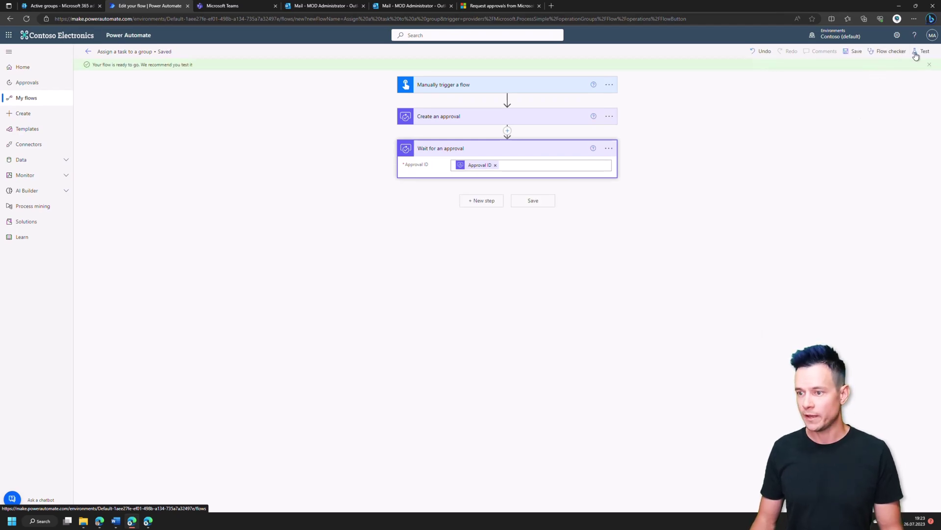
pyautogui.click(916, 54)
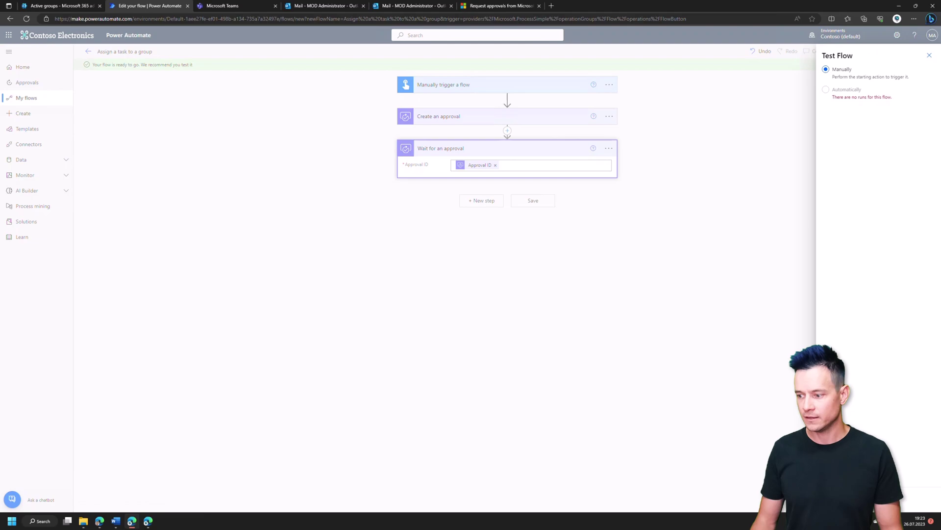
pyautogui.click(883, 499)
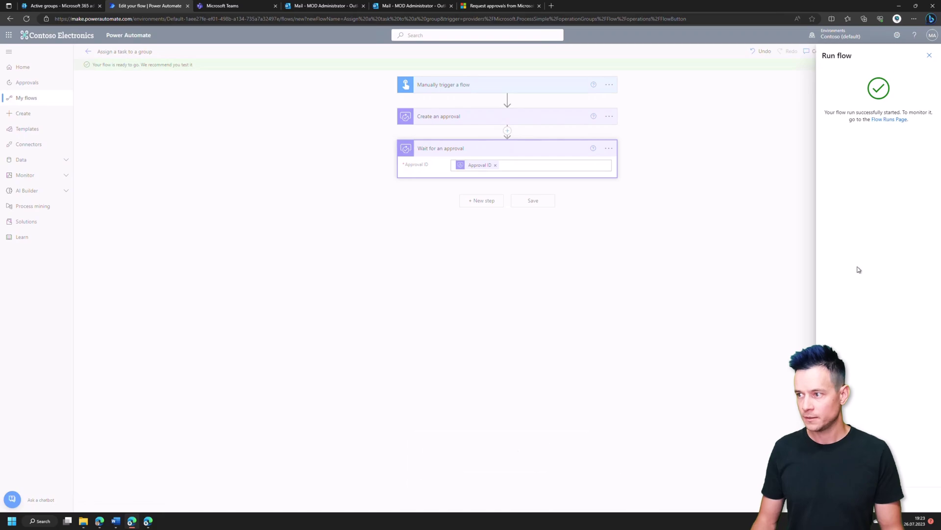
# Open the flow's run history, then briefly open and close another profile's browser window
pyautogui.click(891, 123)
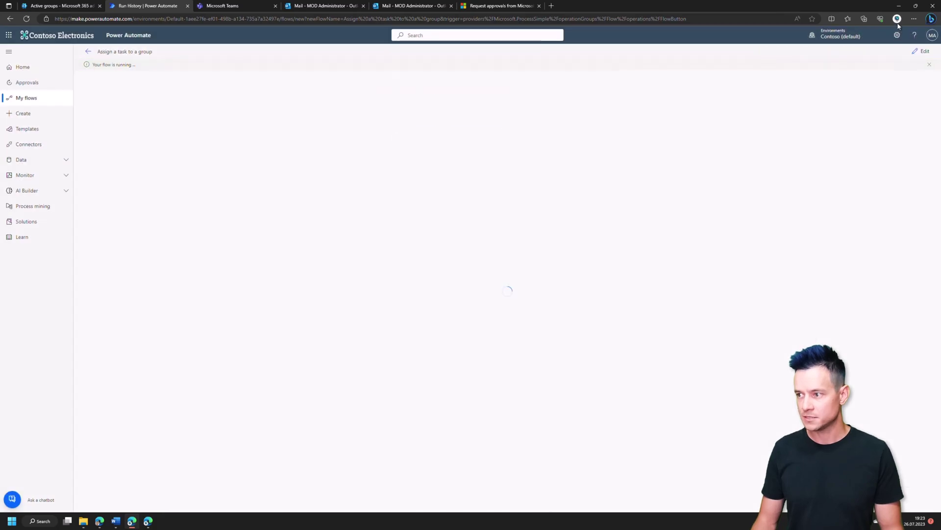
pyautogui.click(897, 19)
pyautogui.click(817, 178)
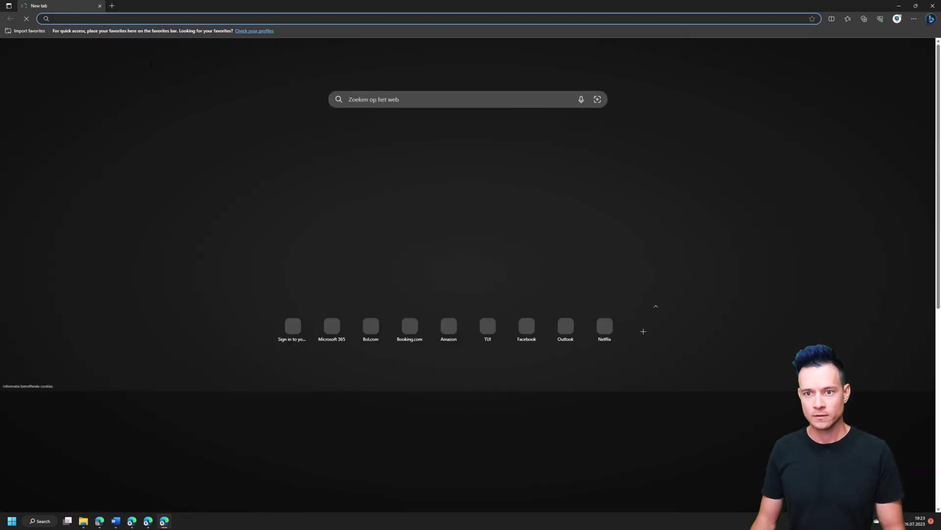
pyautogui.click(899, 6)
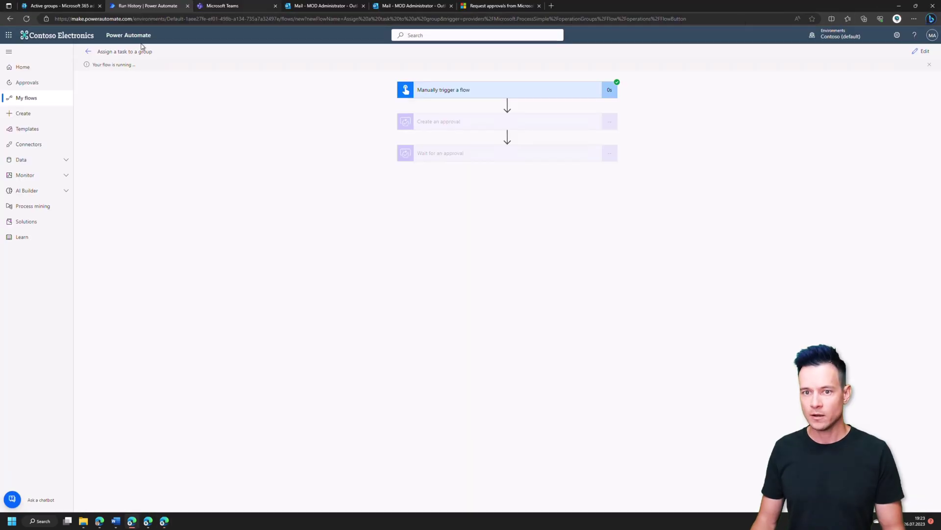
# Open the Approvals page in a new tab and copy its address
pyautogui.rightClick(24, 99)
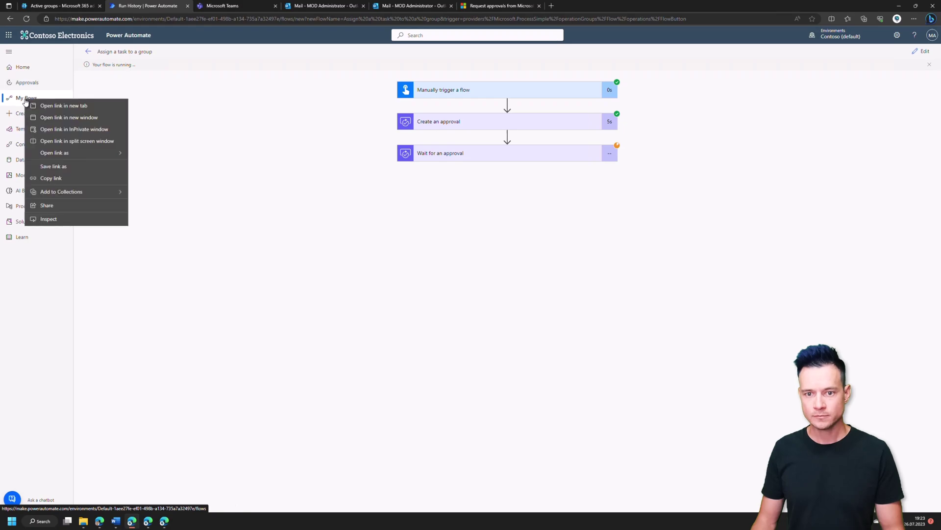
pyautogui.rightClick(26, 84)
pyautogui.click(34, 91)
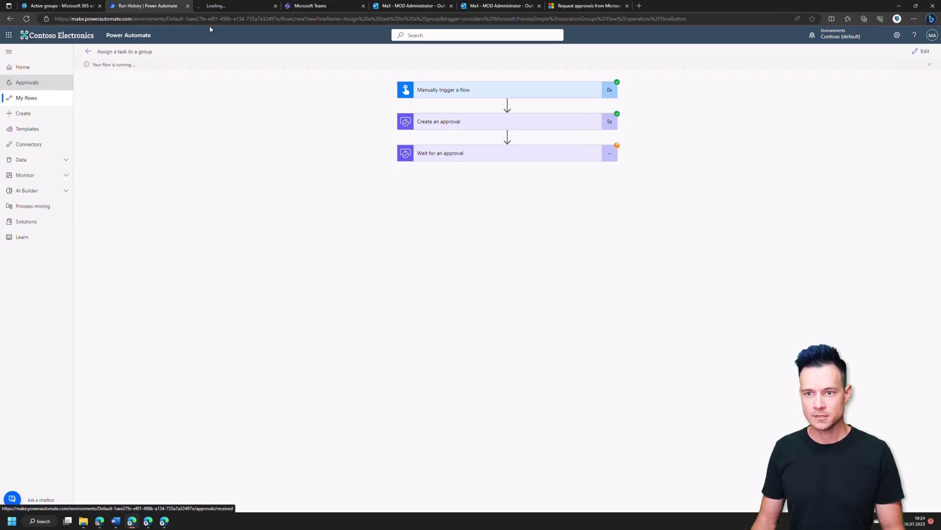
pyautogui.click(218, 7)
pyautogui.click(222, 20)
pyautogui.hotkey('ctrl', 'c')
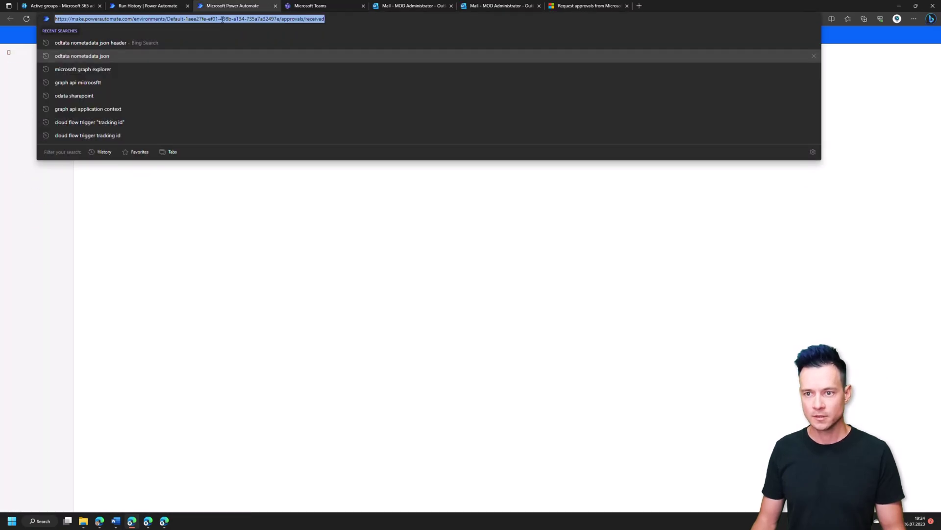
pyautogui.press('Escape')
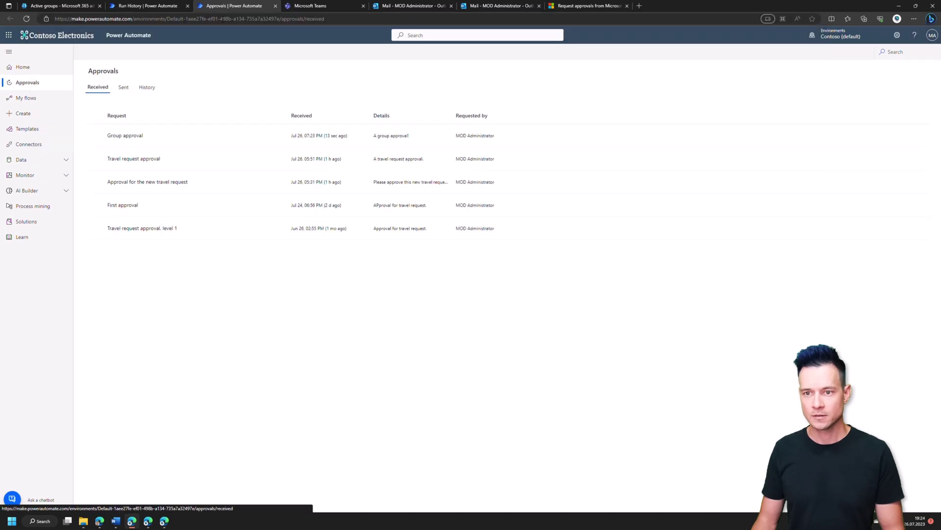
# Load the Approvals page in a new window for the other user and finish the welcome setup
pyautogui.press('super+Tab')
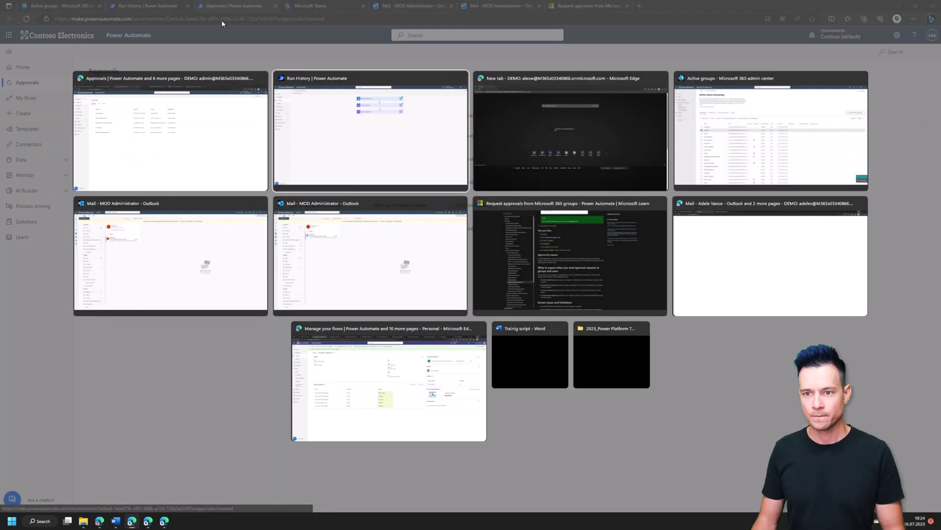
pyautogui.click(275, 134)
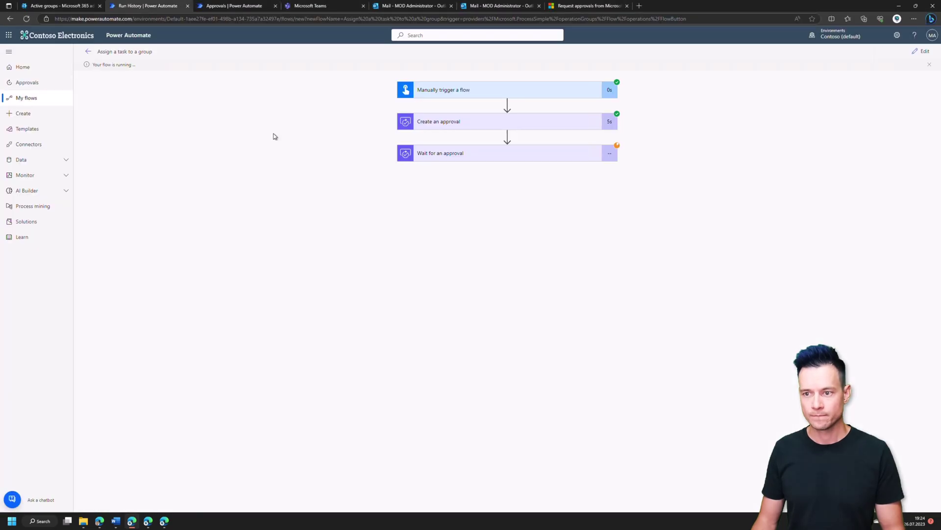
pyautogui.click(231, 6)
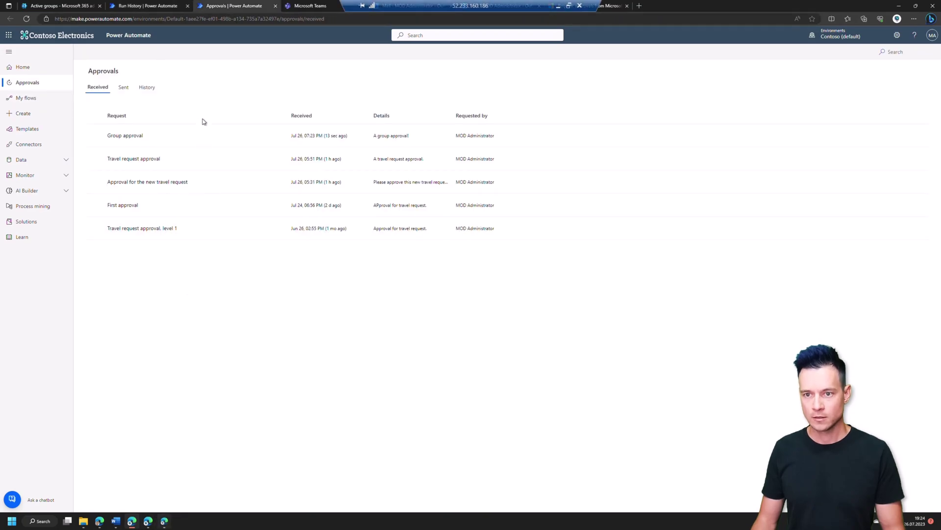
pyautogui.hotkey('ctrl', 'n')
pyautogui.hotkey('ctrl', 'v')
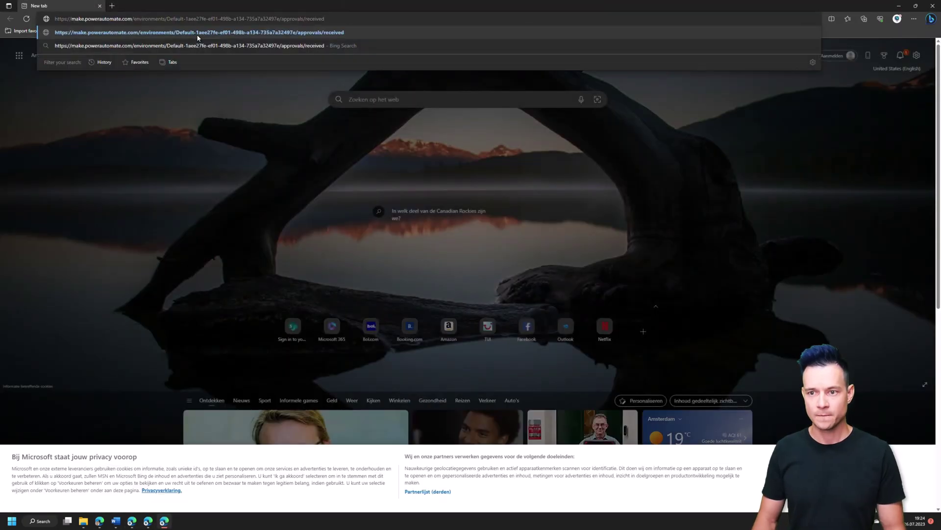
pyautogui.click(197, 37)
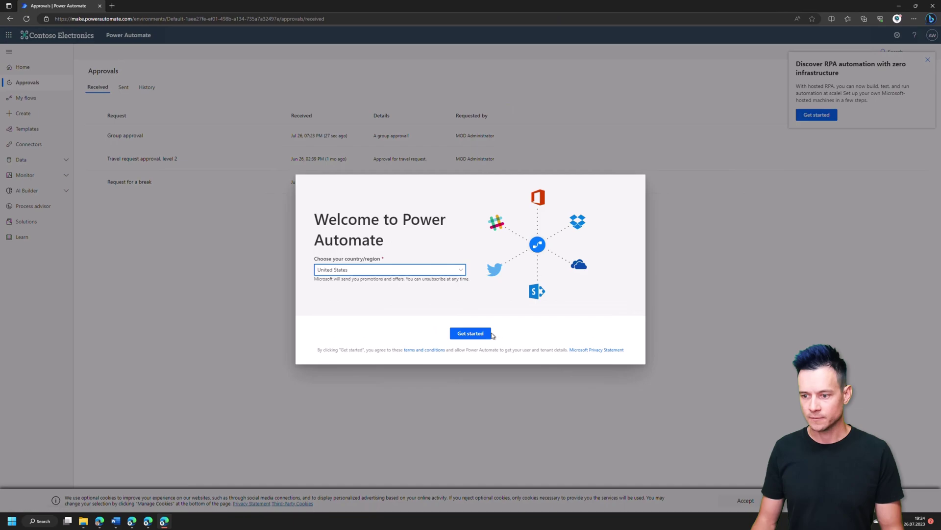
pyautogui.click(486, 334)
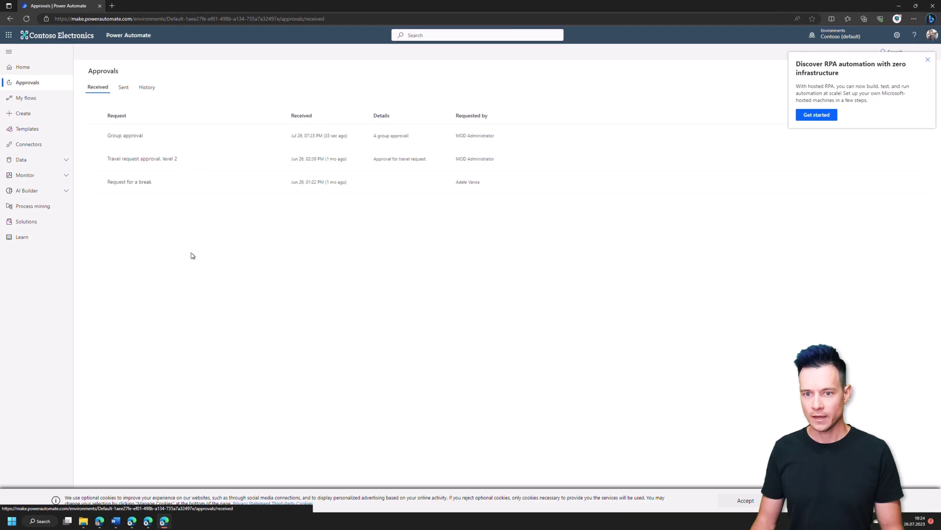
pyautogui.click(146, 522)
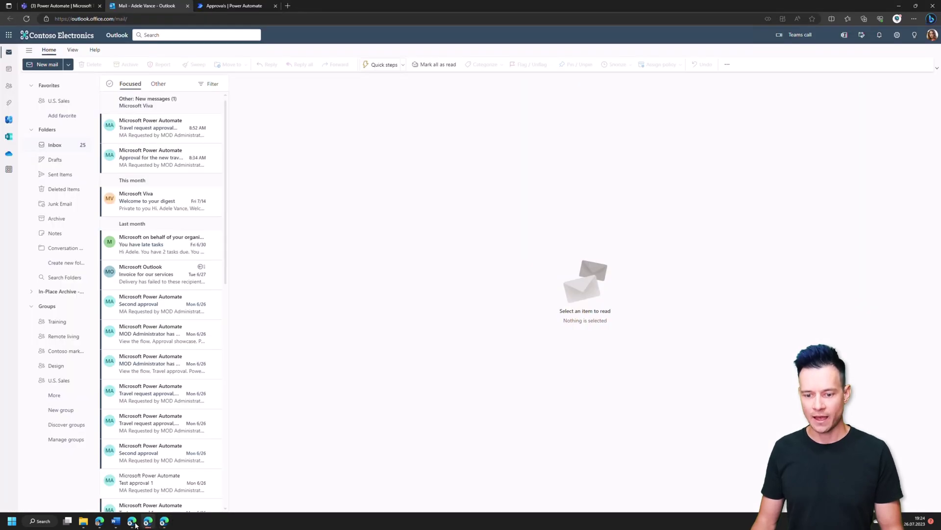
pyautogui.moveTo(135, 524)
pyautogui.click(132, 483)
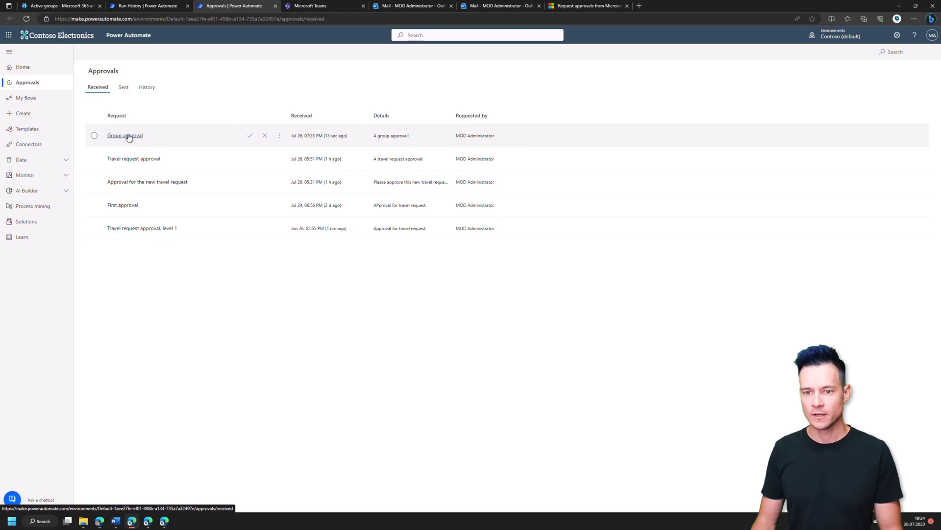
# Reload the group member's Received approvals until Group approval shows, then switch to their Outlook inbox
pyautogui.click(148, 520)
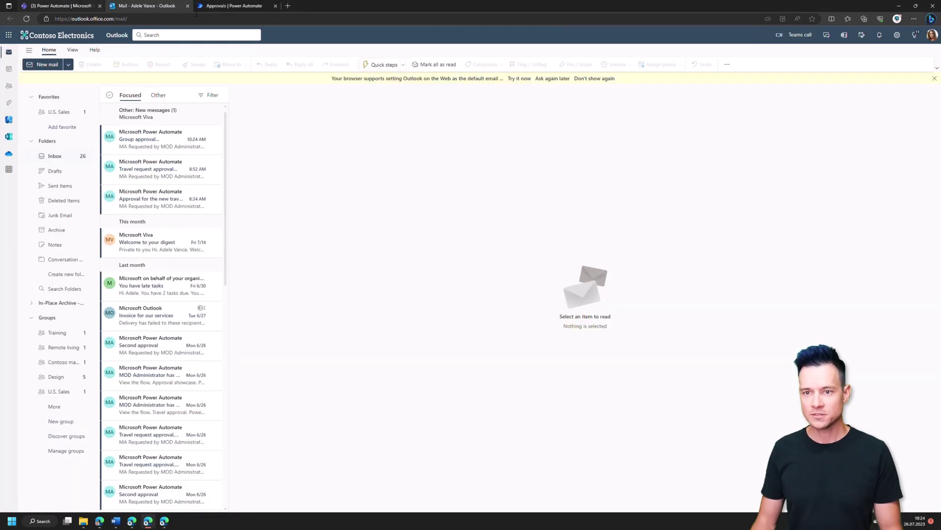
pyautogui.click(230, 6)
pyautogui.press('F5')
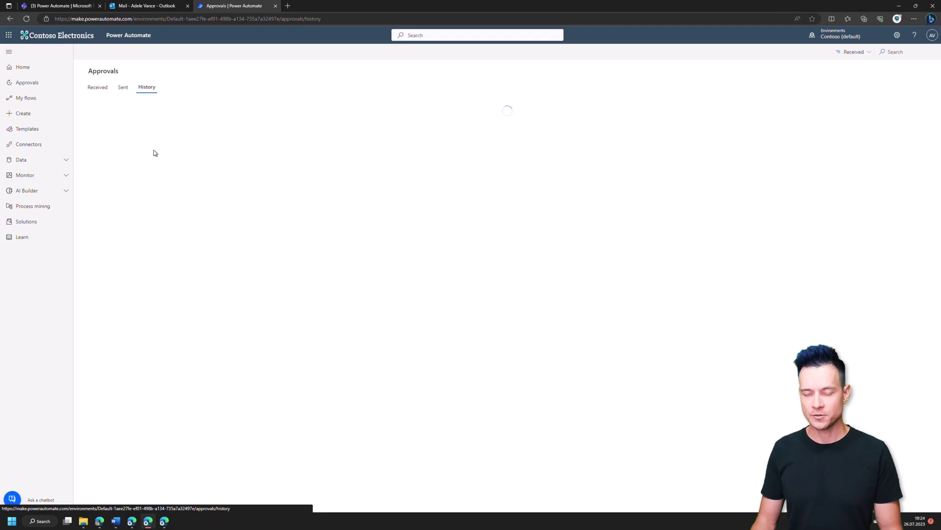
pyautogui.click(97, 88)
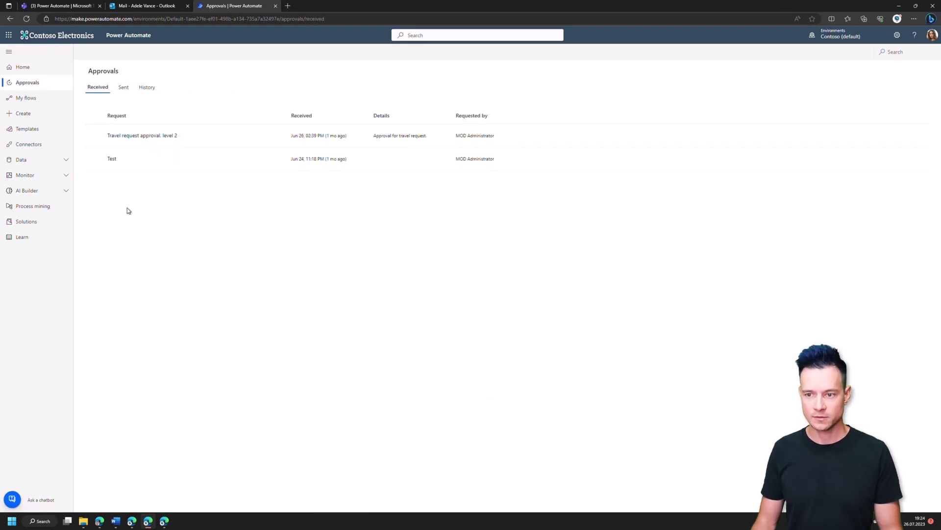
pyautogui.press('F5')
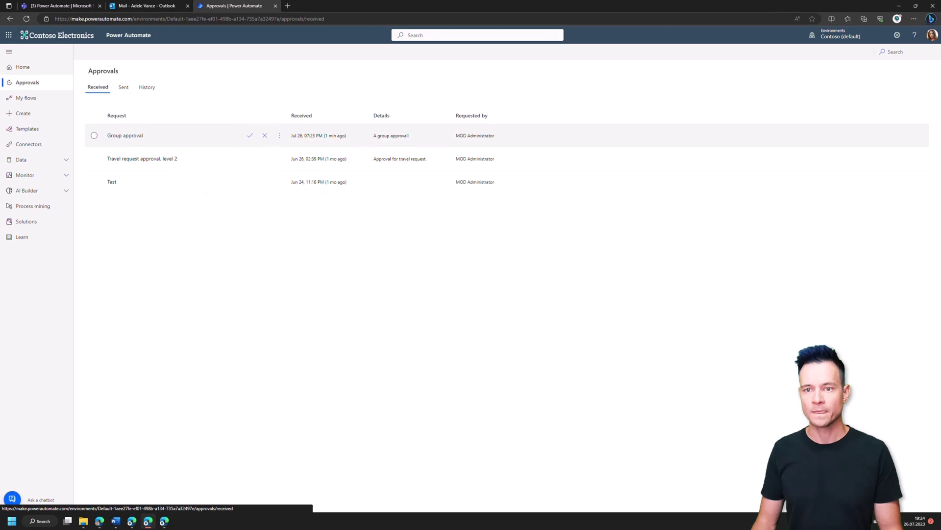
pyautogui.click(126, 8)
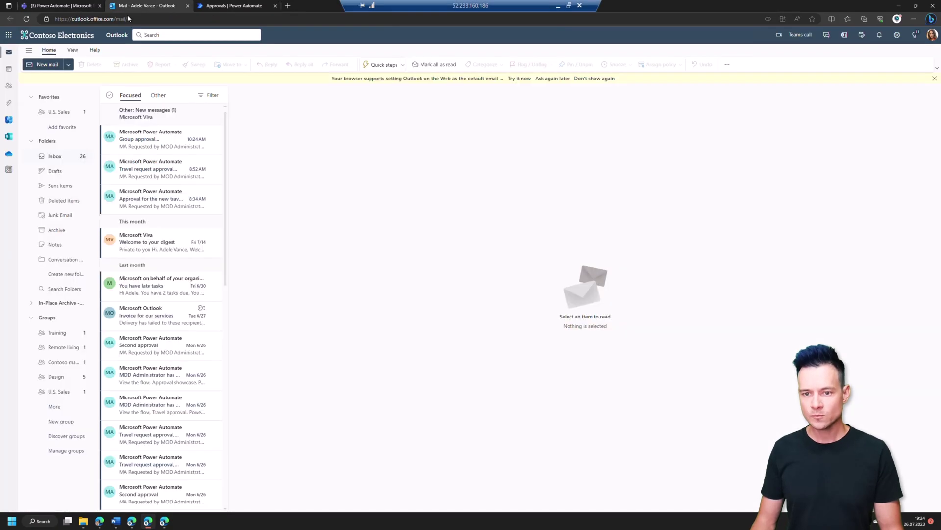
# Read the Group approval email from Power Automate, then return to the Approvals tab
pyautogui.click(138, 148)
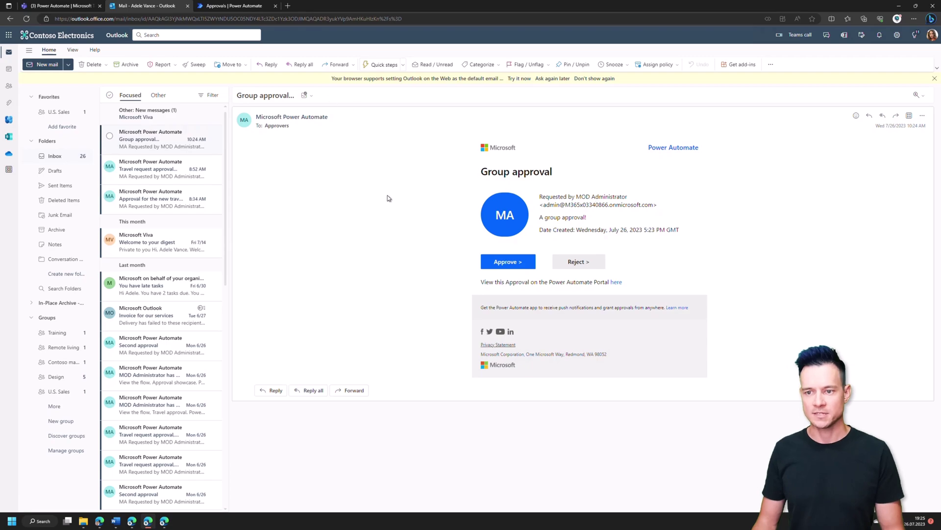
pyautogui.click(232, 6)
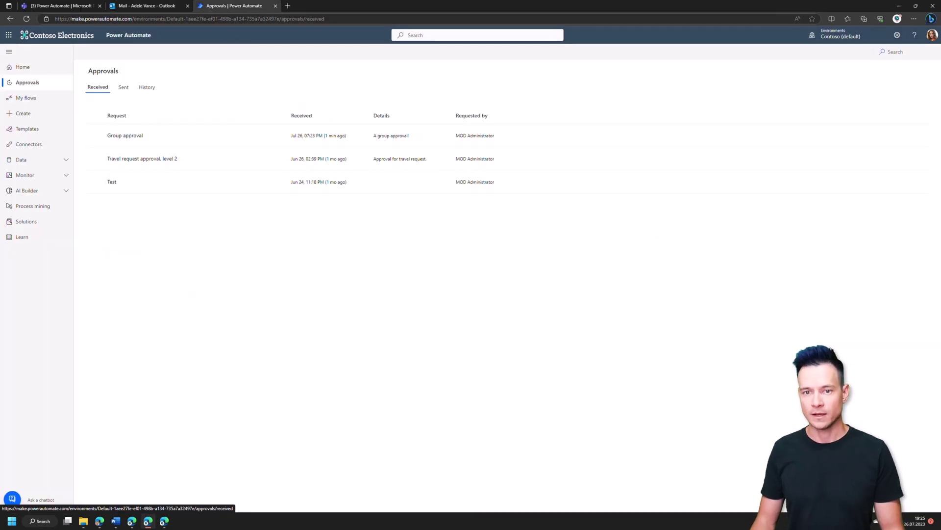
# View Group approval in the Teams Approvals app, pending the Approvers group and one individual approver
pyautogui.click(79, 6)
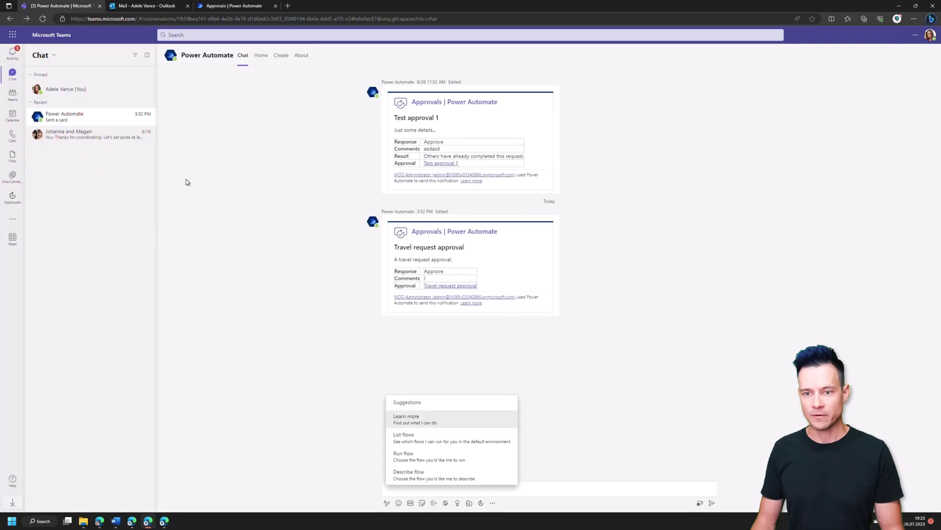
pyautogui.click(13, 198)
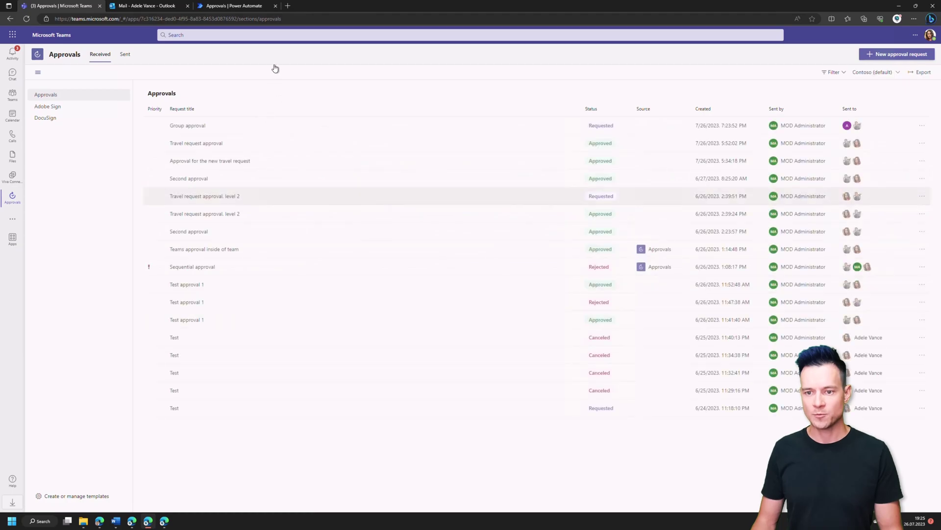
pyautogui.click(185, 127)
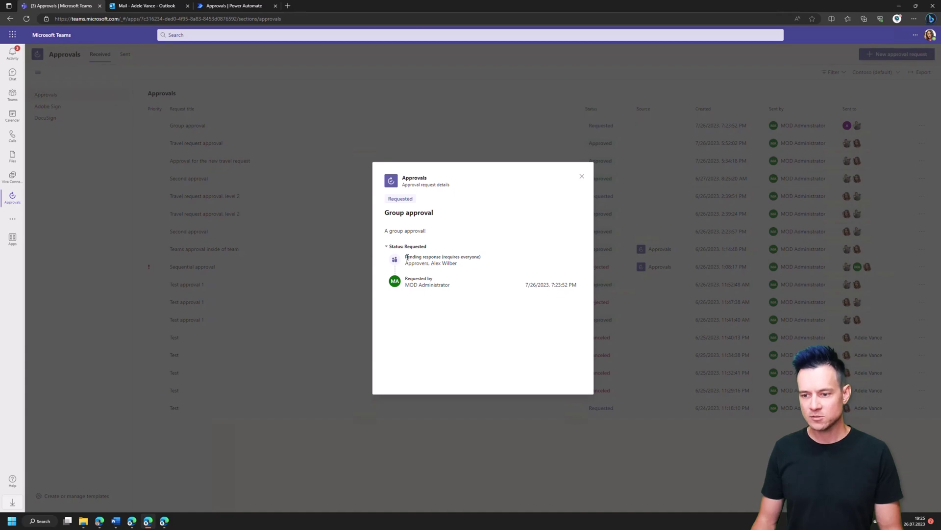
pyautogui.moveTo(408, 263); pyautogui.dragTo(433, 263)
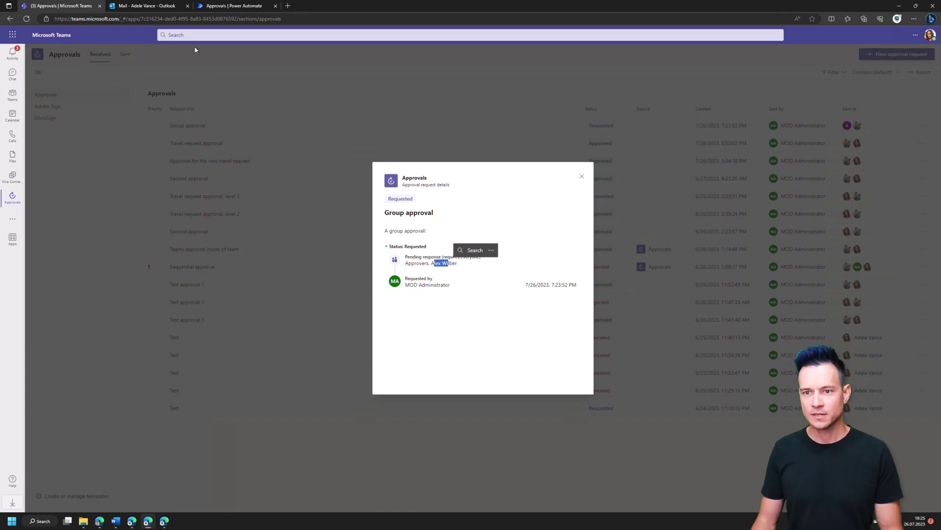
pyautogui.click(231, 6)
# Approve Group approval with the comment 'All good'
pyautogui.click(250, 137)
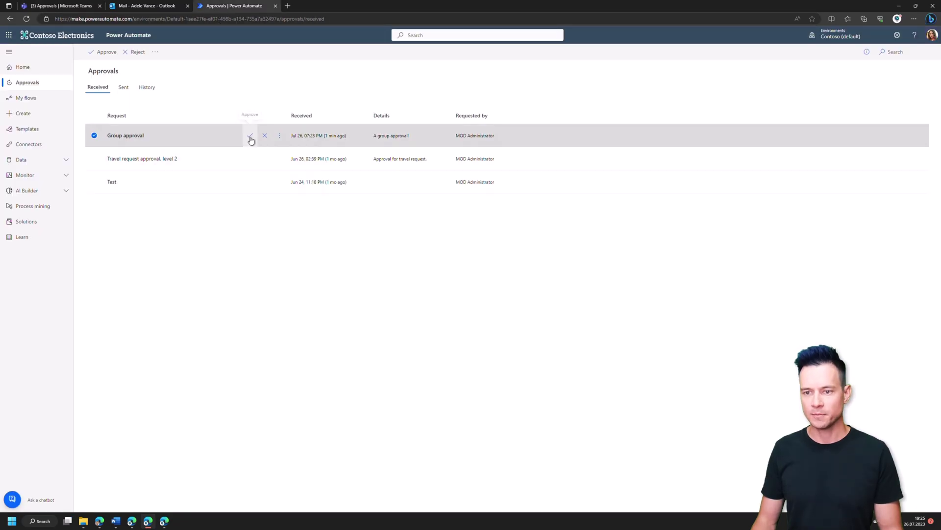
pyautogui.click(859, 261)
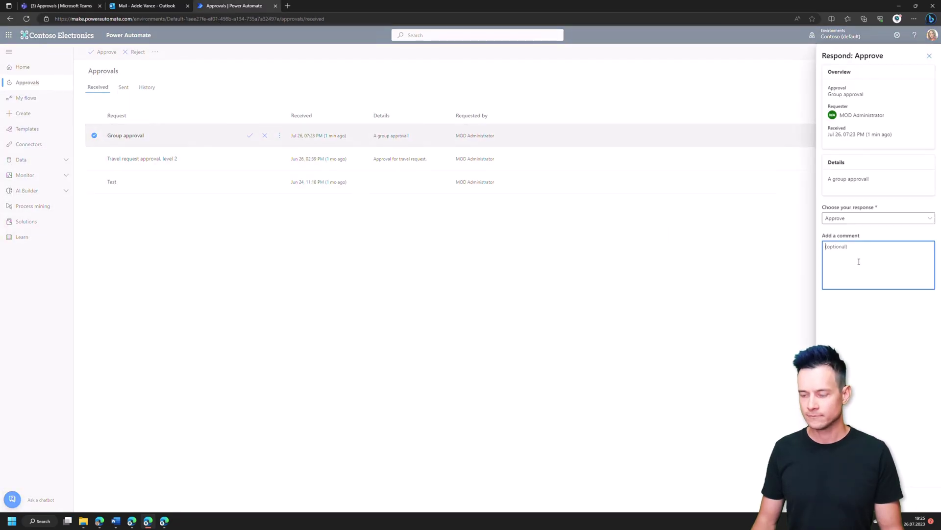
pyautogui.write('All good')
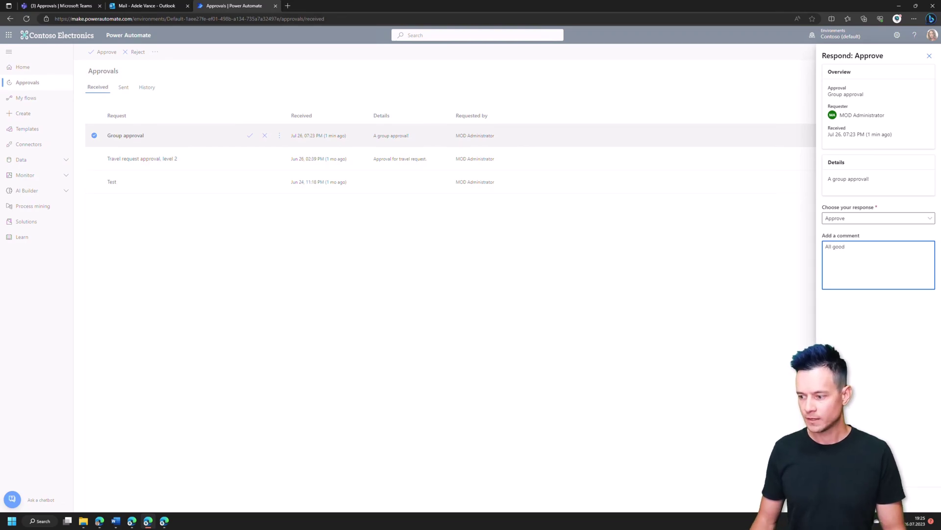
pyautogui.click(837, 496)
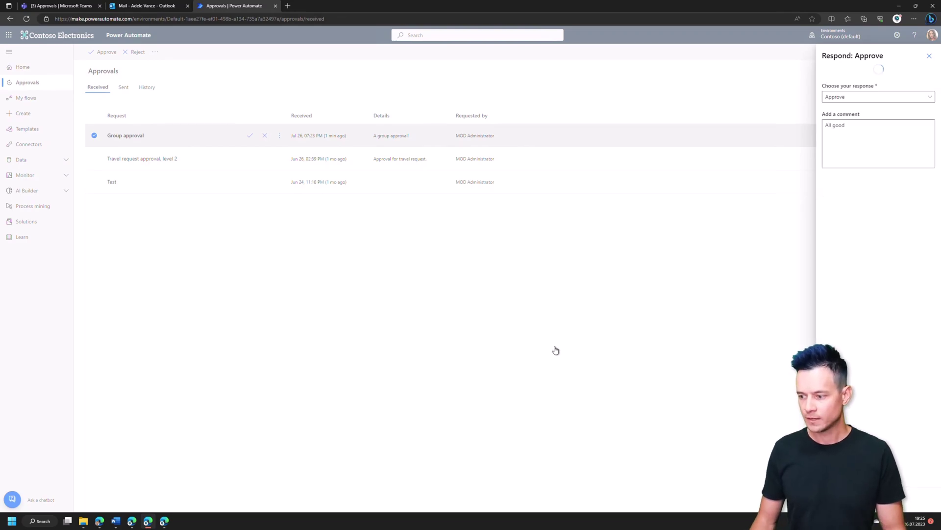
# Reopen Group approval details in Teams to see one approval recorded and assignees still pending
pyautogui.click(56, 6)
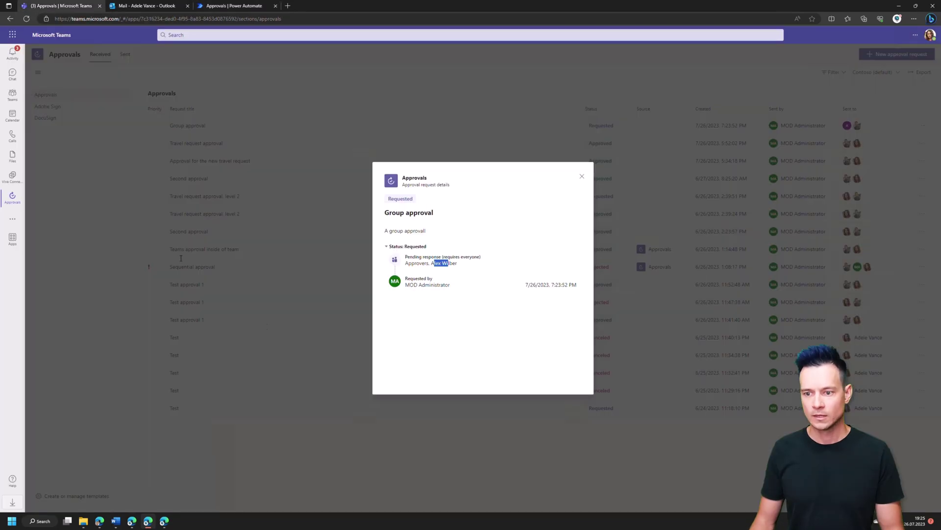
pyautogui.click(582, 177)
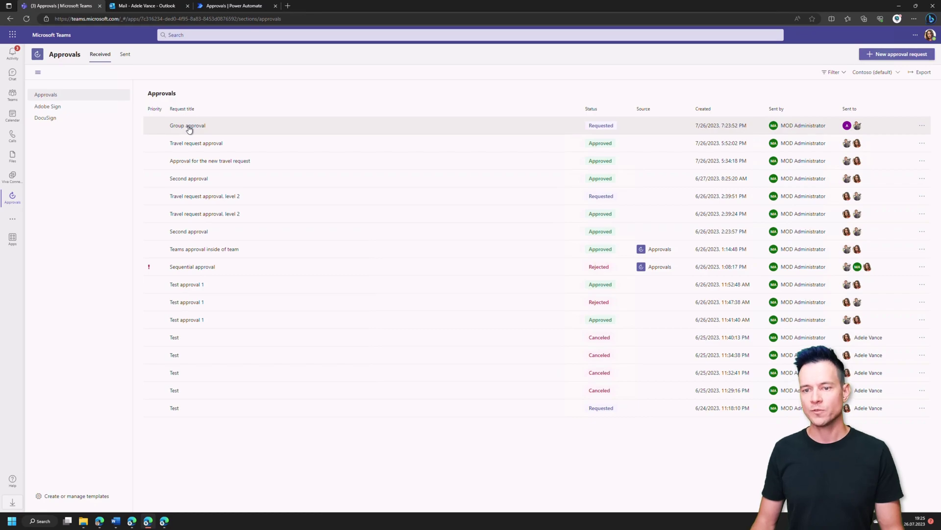
pyautogui.click(191, 129)
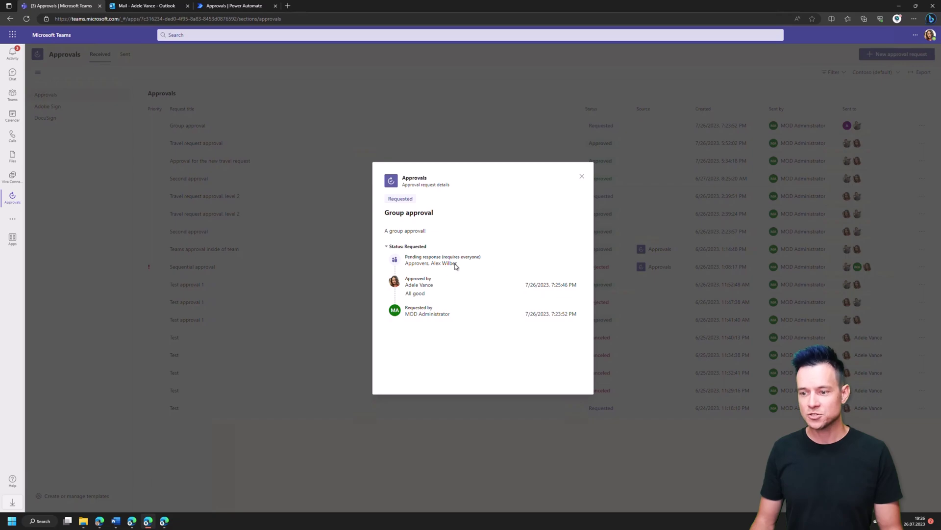
pyautogui.moveTo(456, 265); pyautogui.dragTo(430, 265)
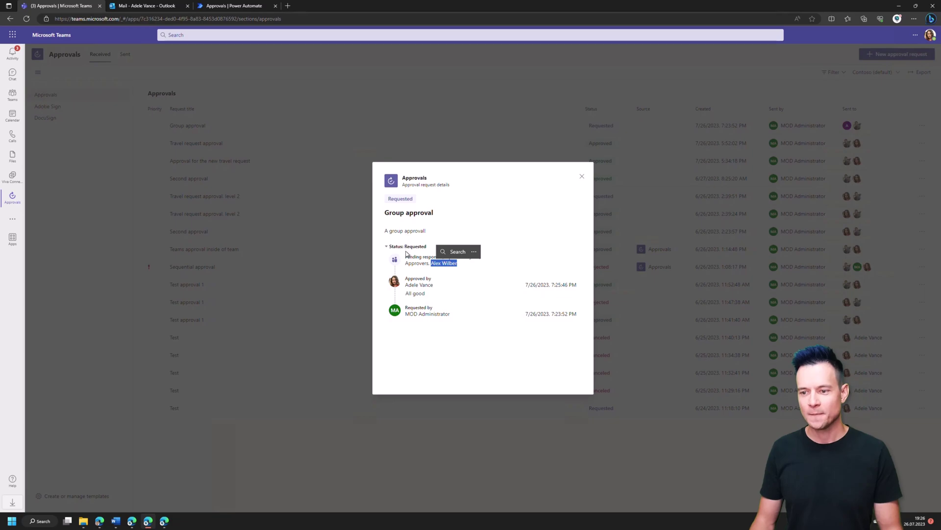
pyautogui.click(414, 264)
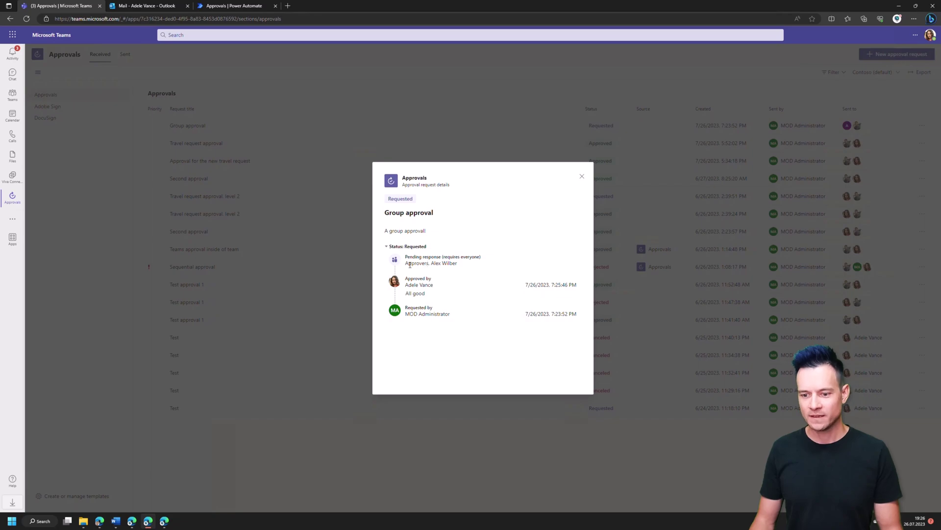
pyautogui.click(165, 476)
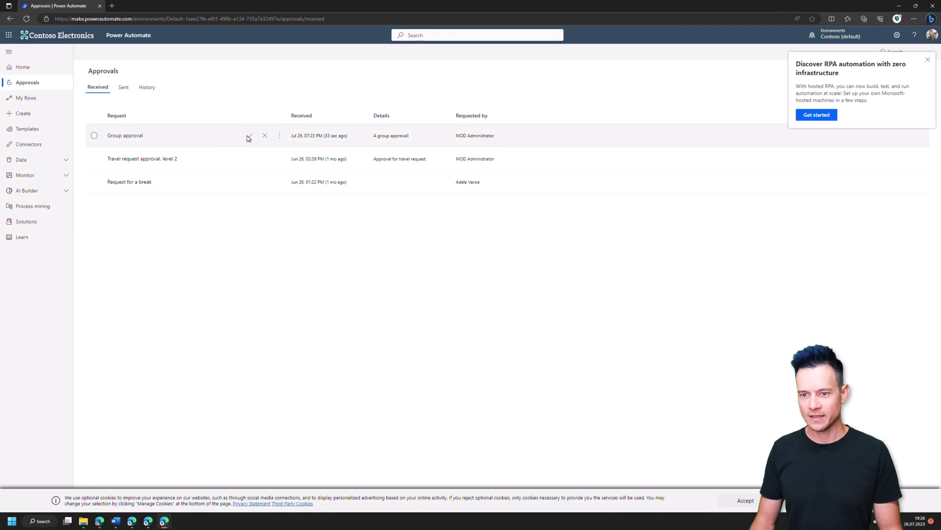
# Approve Group approval as the second approver with the comment 'Does this completes it?'
pyautogui.click(250, 136)
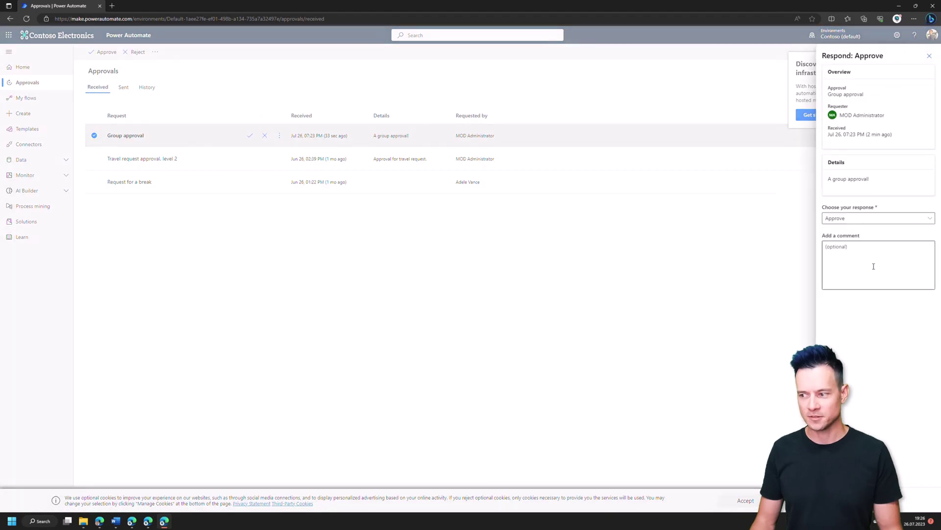
pyautogui.click(874, 267)
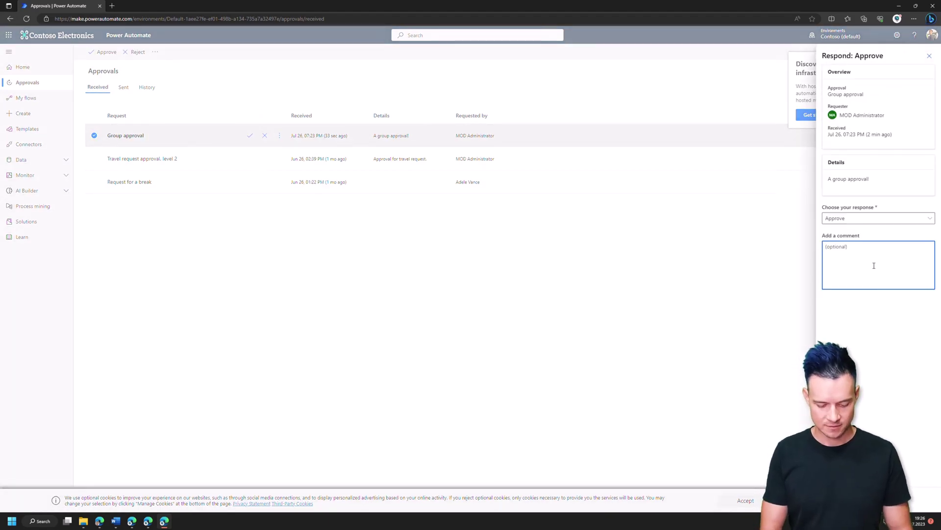
pyautogui.write('Does this c')
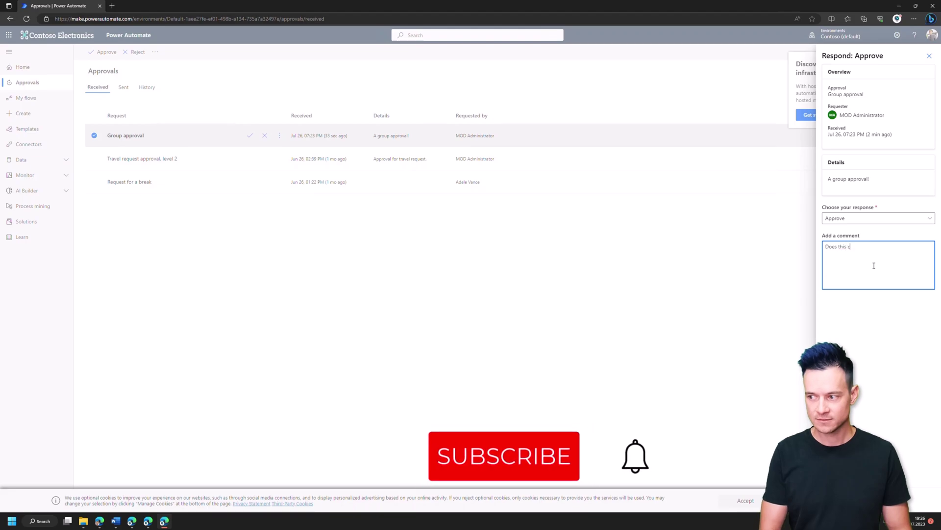
pyautogui.write('omplete')
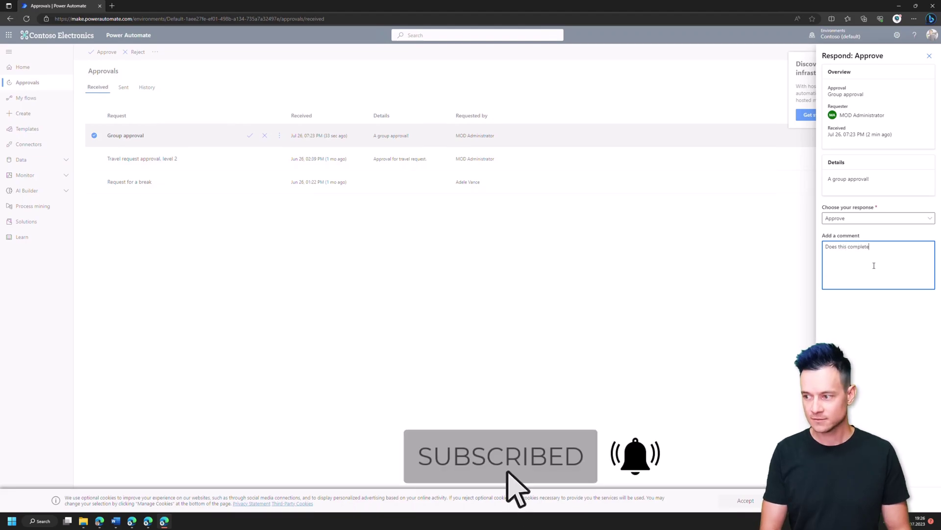
pyautogui.write('s it?')
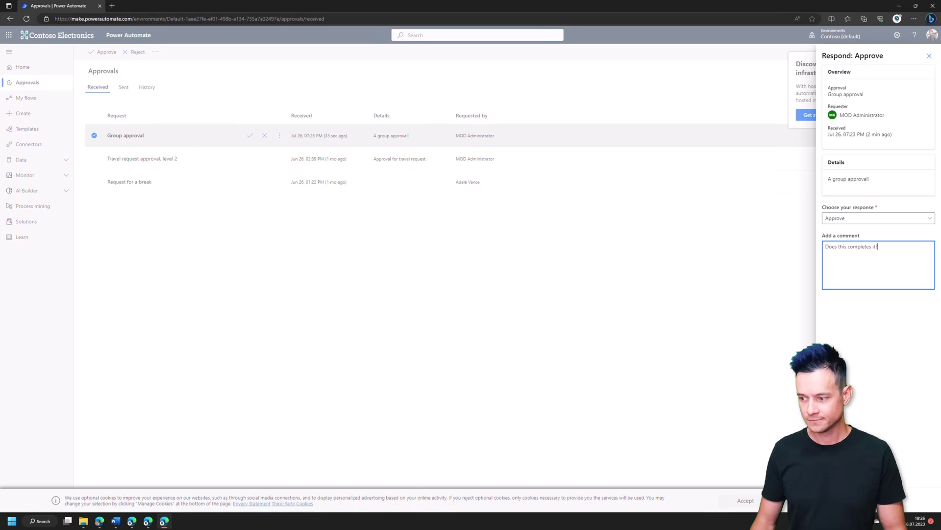
pyautogui.click(836, 468)
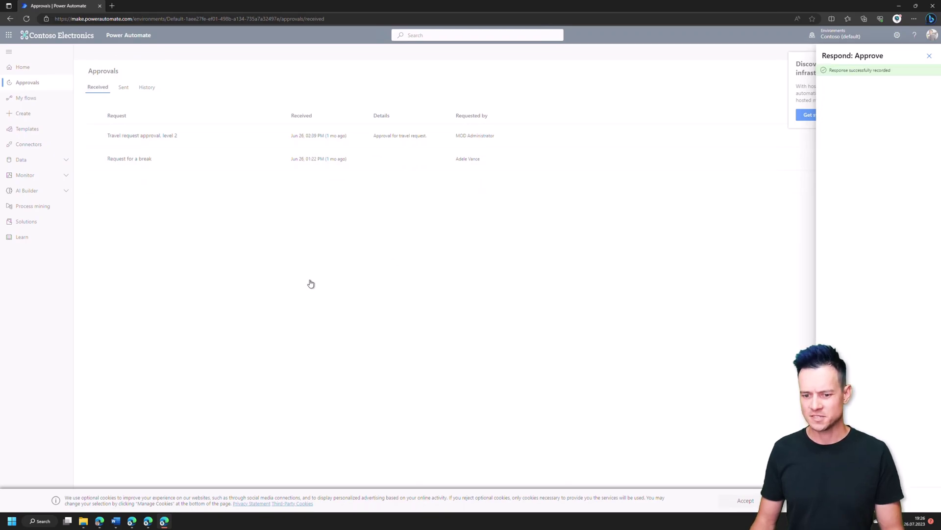
# Refresh Group approval details in Teams: status Approved, two individual approvals, no group response
pyautogui.click(148, 521)
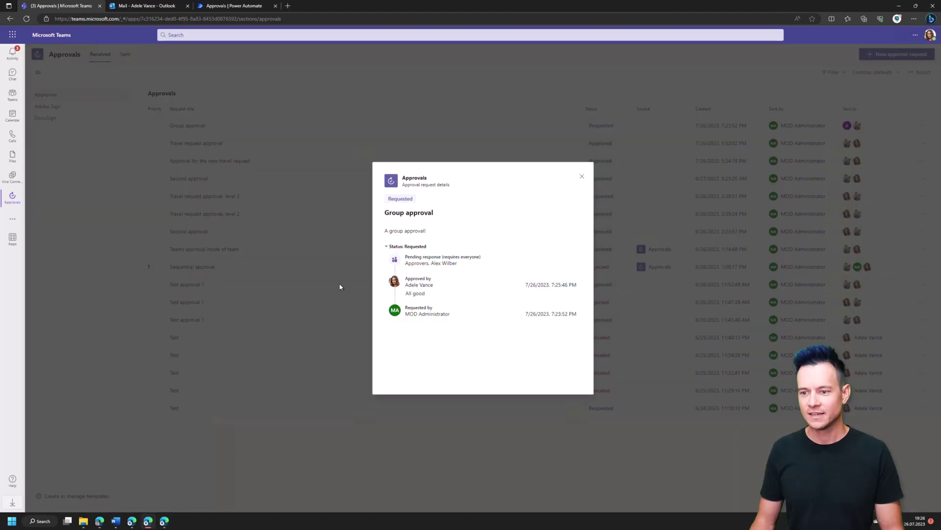
pyautogui.click(582, 176)
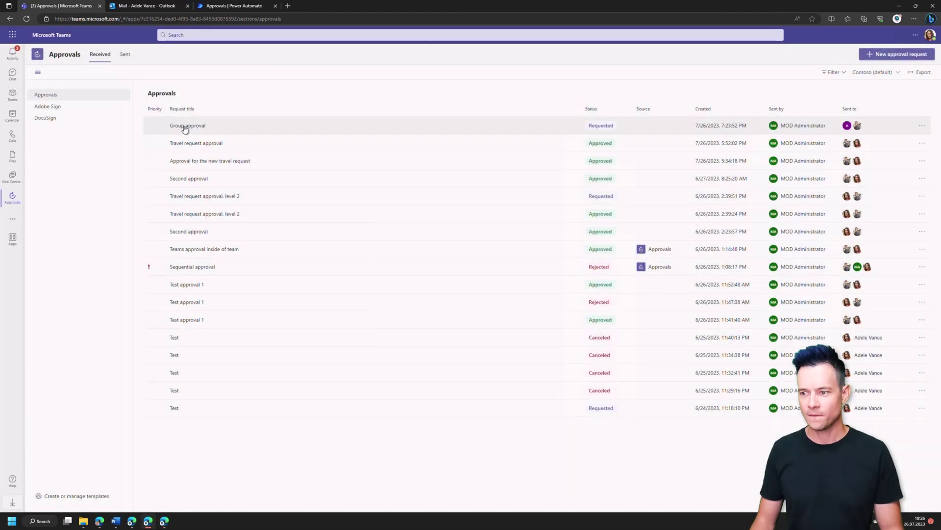
pyautogui.click(185, 128)
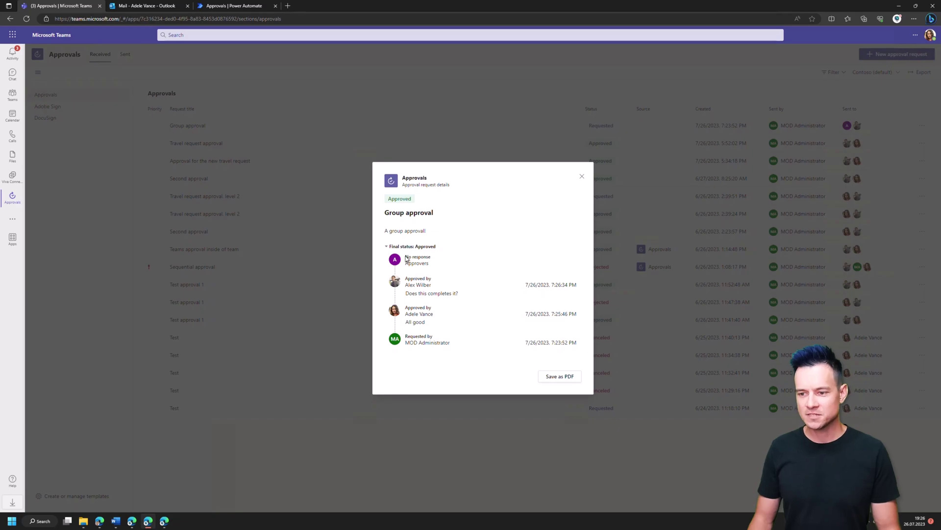
pyautogui.moveTo(408, 257); pyautogui.dragTo(432, 266)
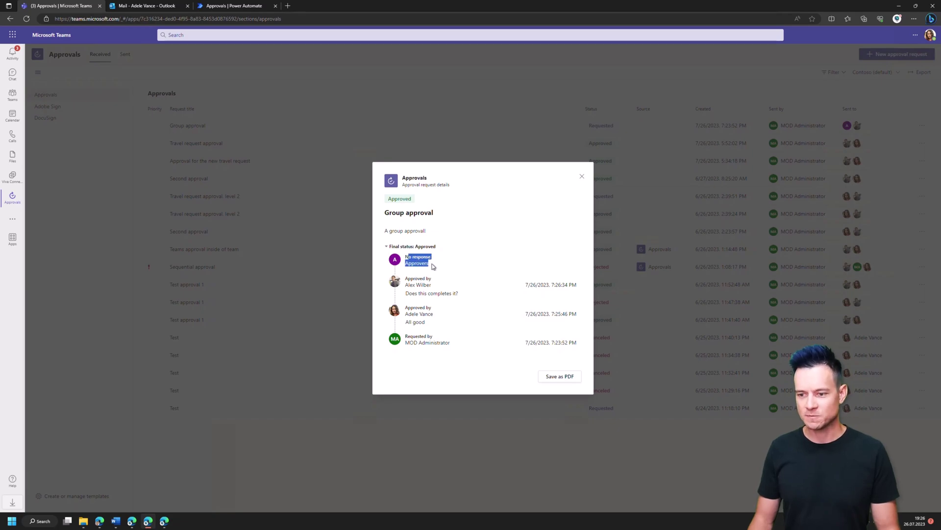
pyautogui.click(432, 266)
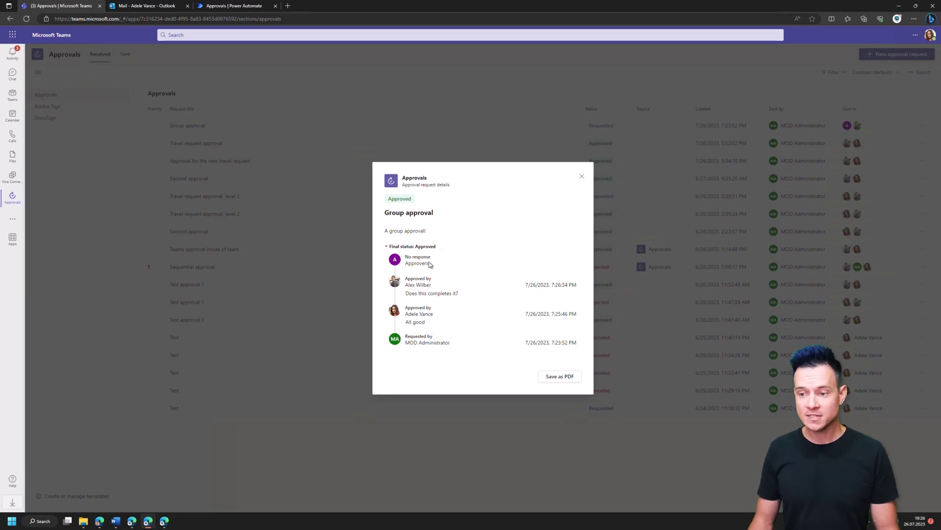
pyautogui.moveTo(428, 327); pyautogui.dragTo(396, 326)
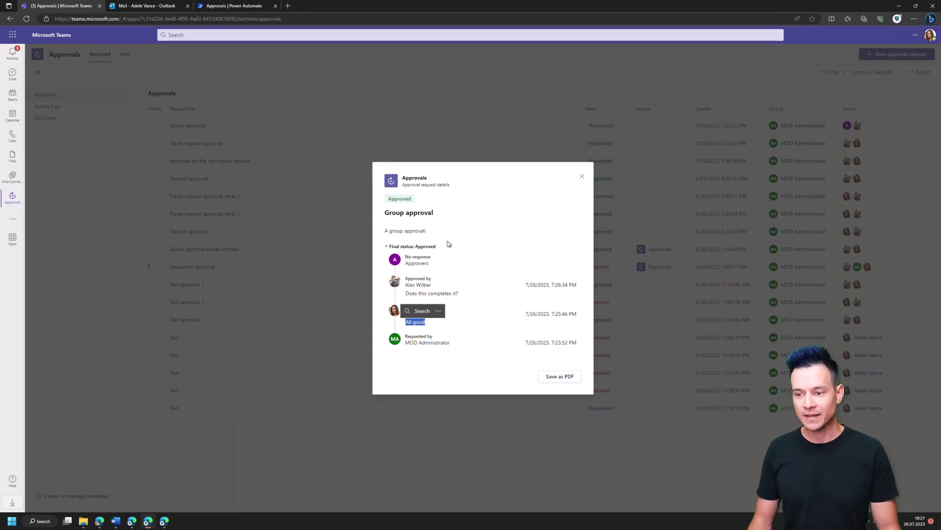
pyautogui.click(466, 273)
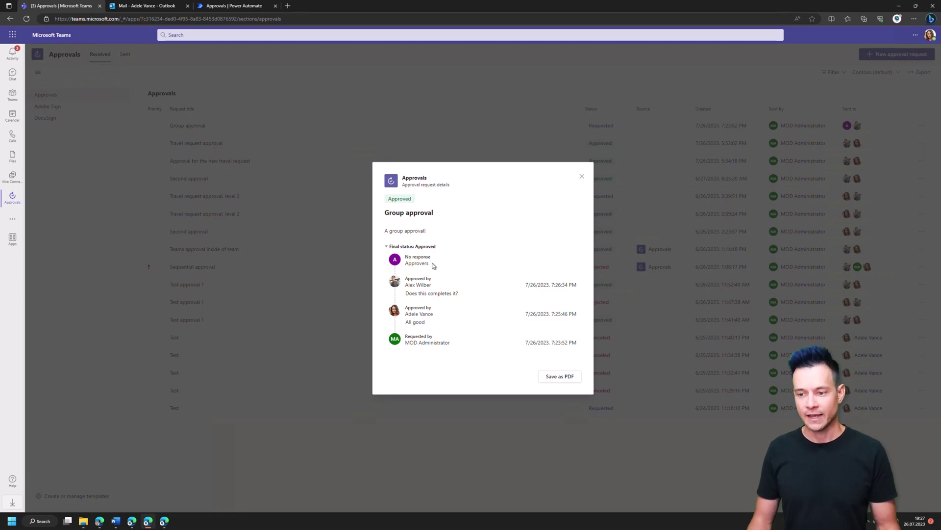
pyautogui.click(582, 177)
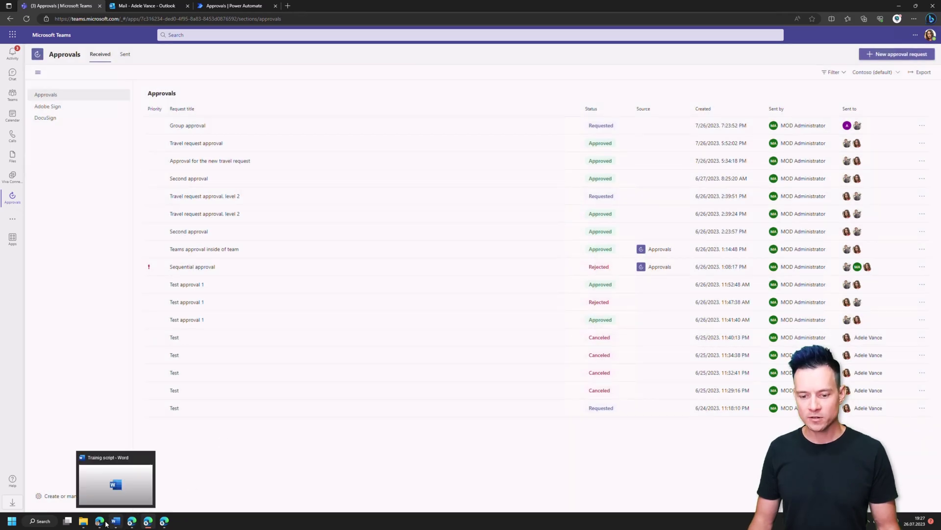
# Open the latest run and review Wait for an approval outputs showing outcome 'Approve, Approve'
pyautogui.click(131, 521)
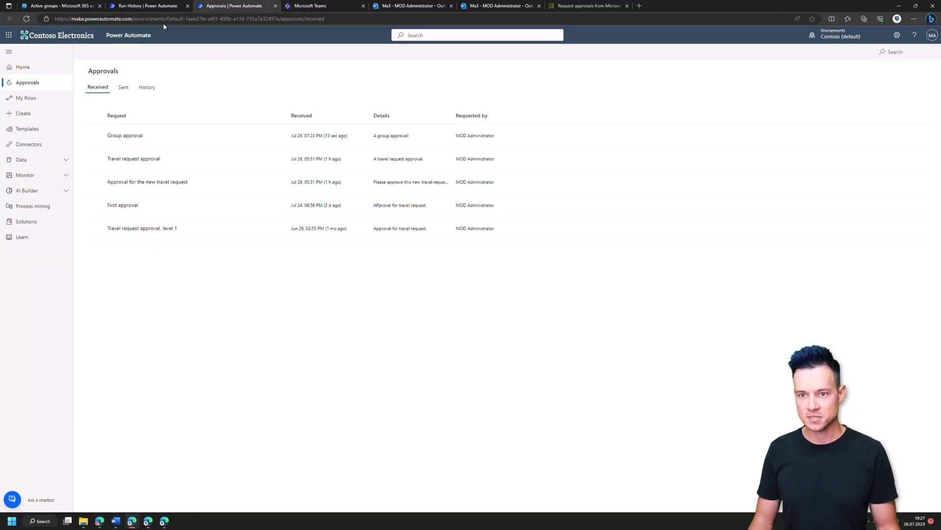
pyautogui.click(147, 5)
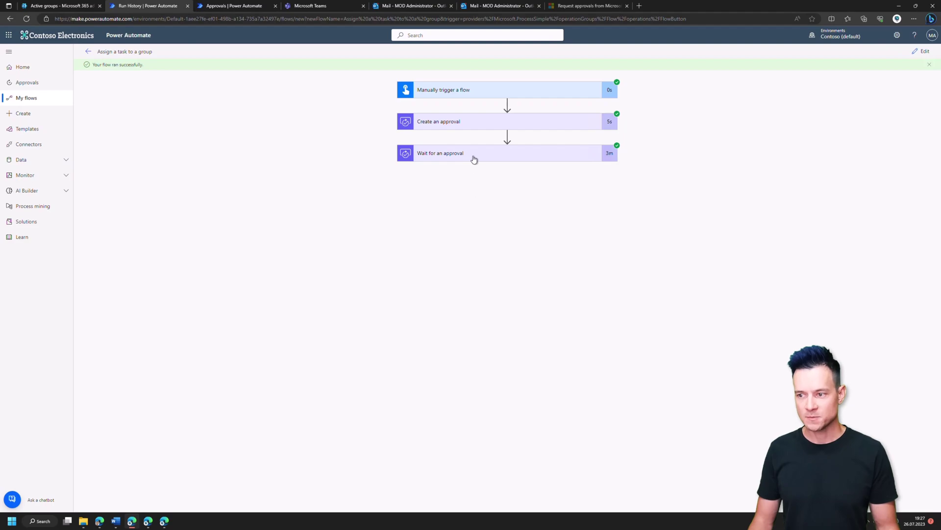
pyautogui.click(473, 159)
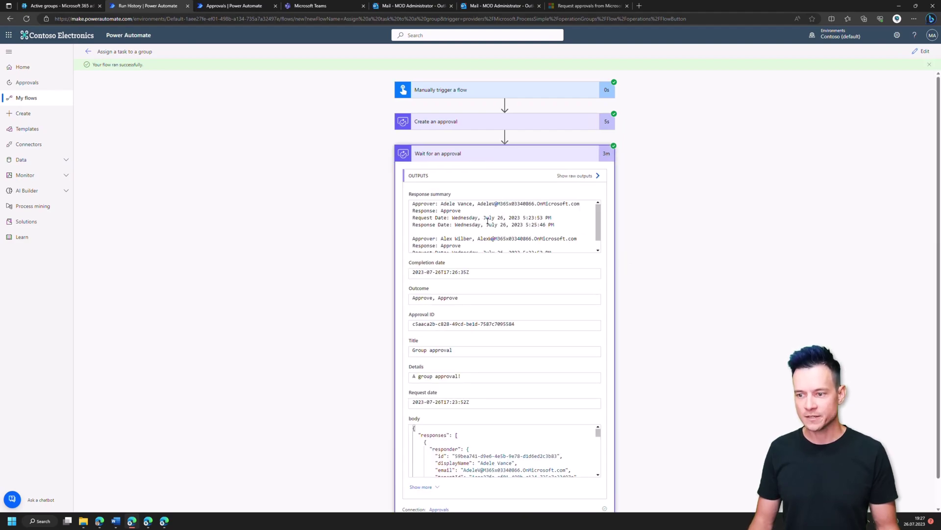
pyautogui.scroll(-1, 480, 241)
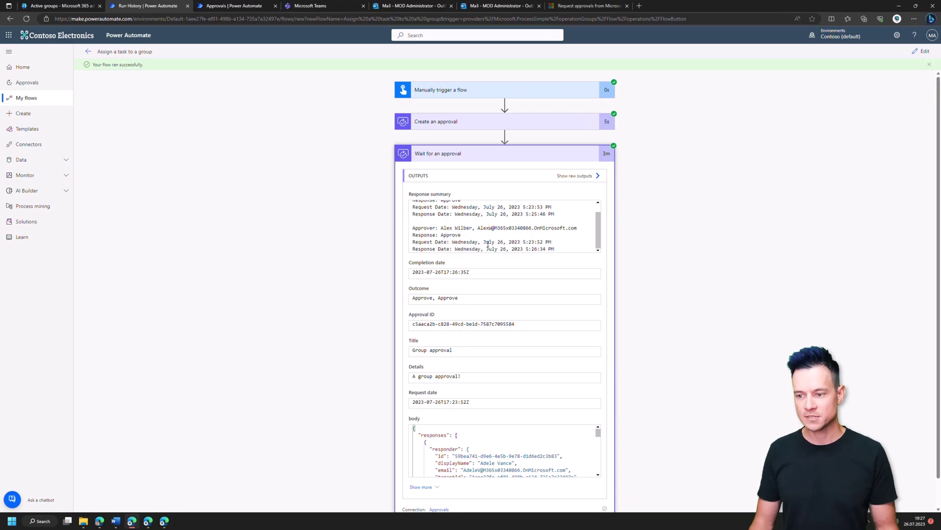
pyautogui.scroll(-1, 663, 314)
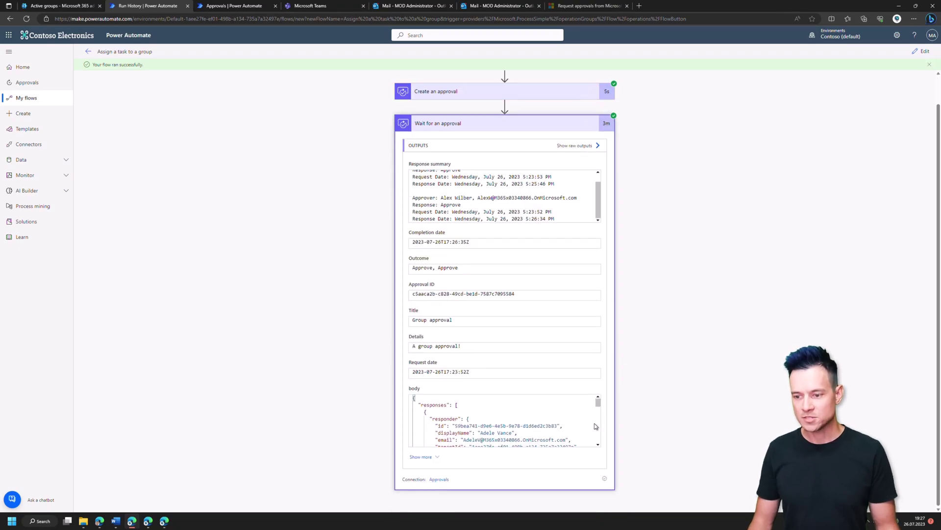
pyautogui.scroll(-3, 597, 407)
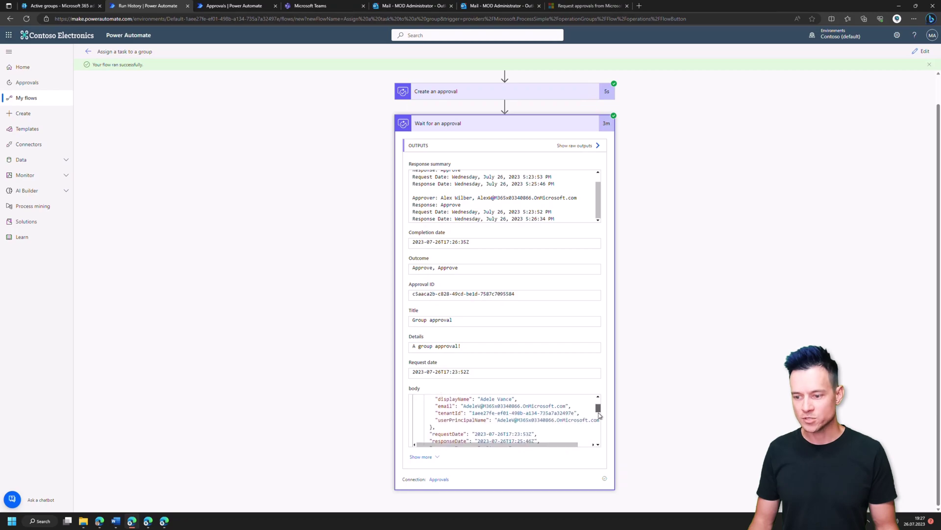
pyautogui.moveTo(602, 430); pyautogui.dragTo(602, 451)
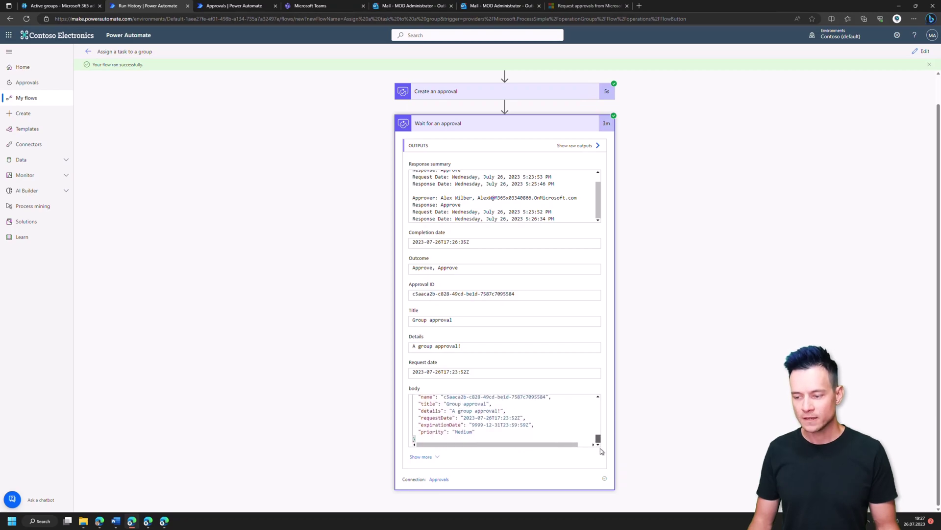